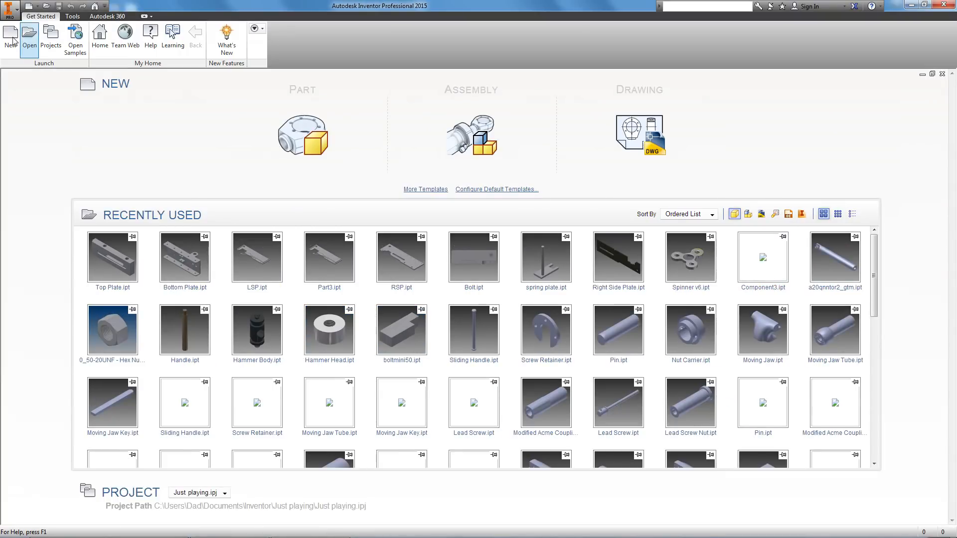
# - Create a new part file from the Standard.ipt template
pyautogui.click(10, 35)
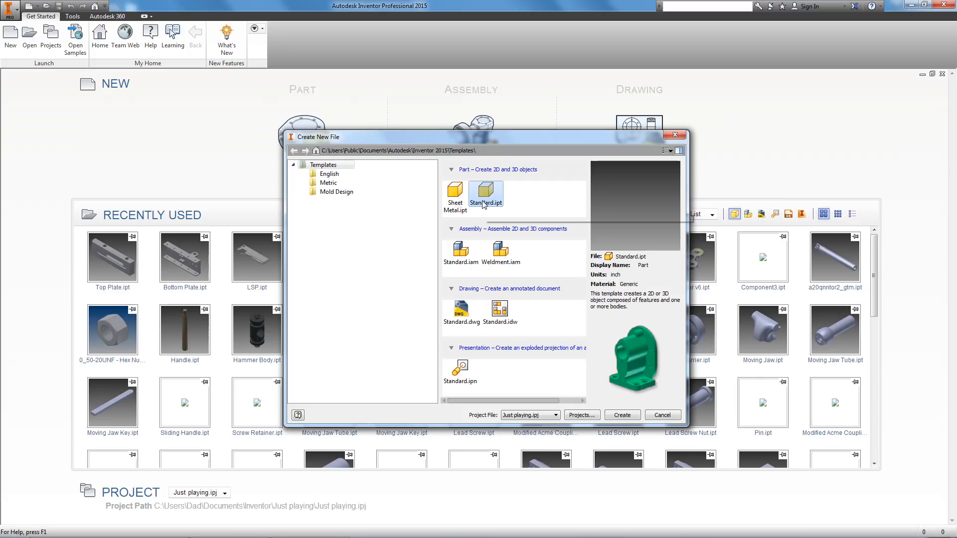
pyautogui.click(630, 419)
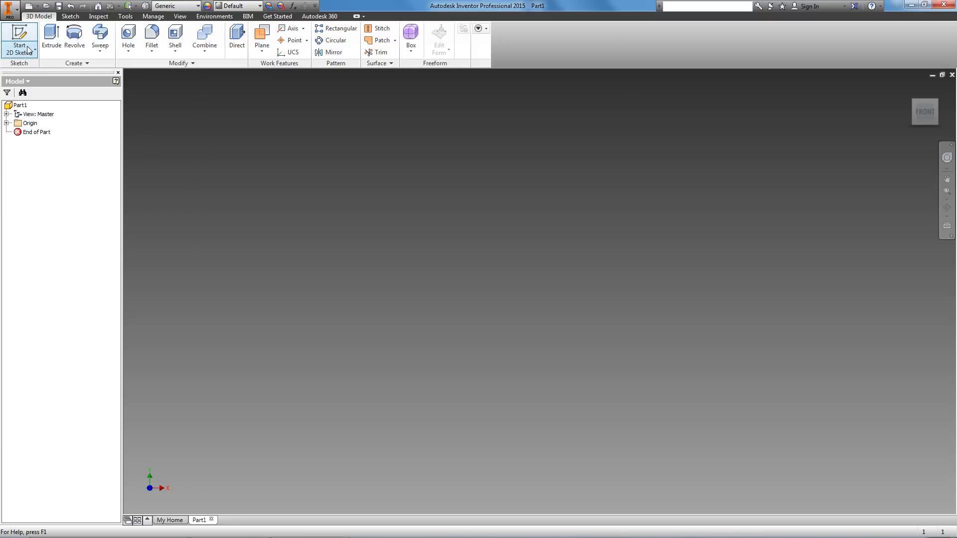
# - Look through the Sketch, Inspect, Tools, Manage, View, Environments, BIM, Get Started, Autodesk 360 and 3D Model command sets
pyautogui.click(65, 18)
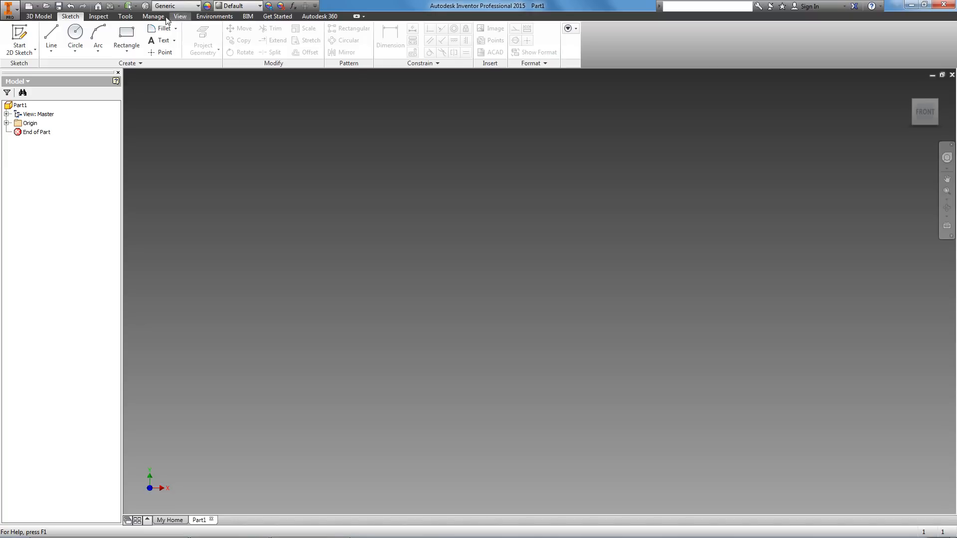
pyautogui.click(98, 16)
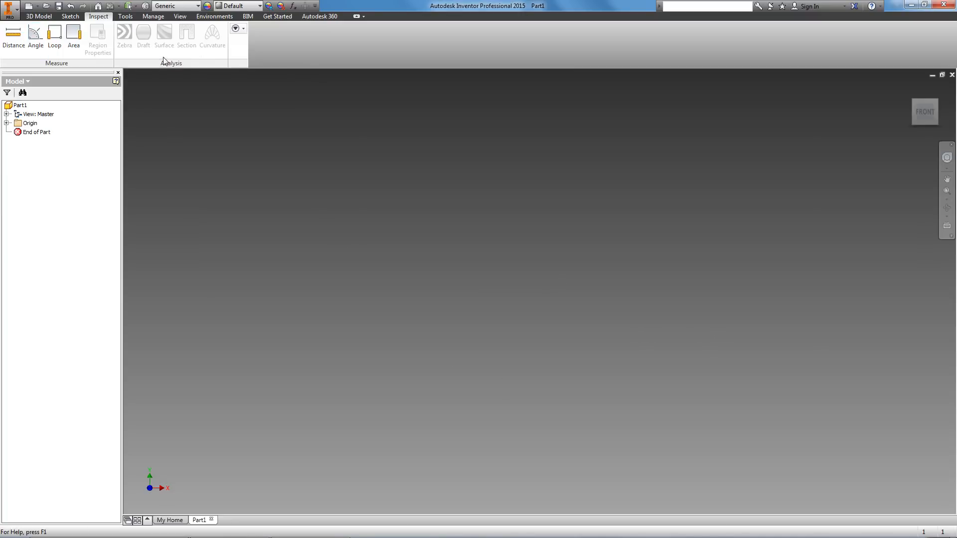
pyautogui.click(125, 16)
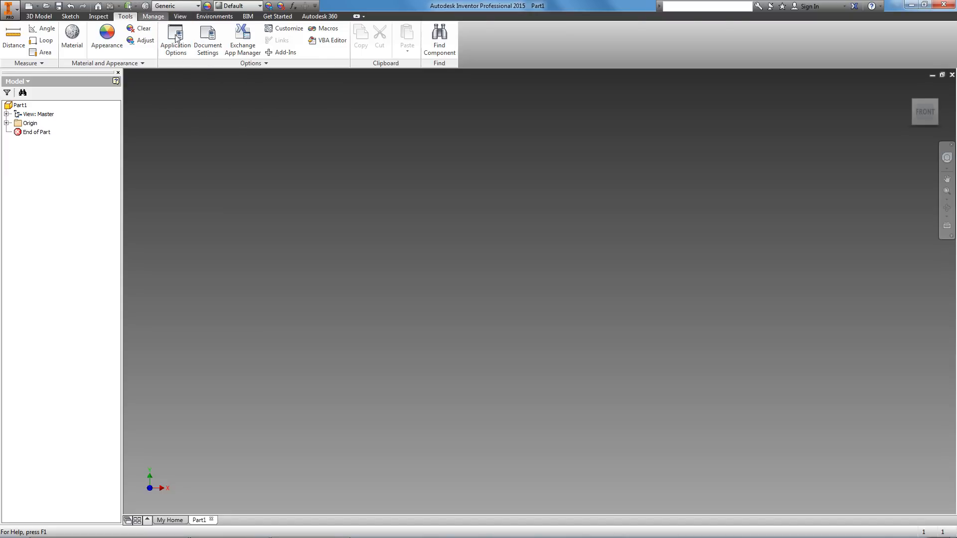
pyautogui.click(153, 17)
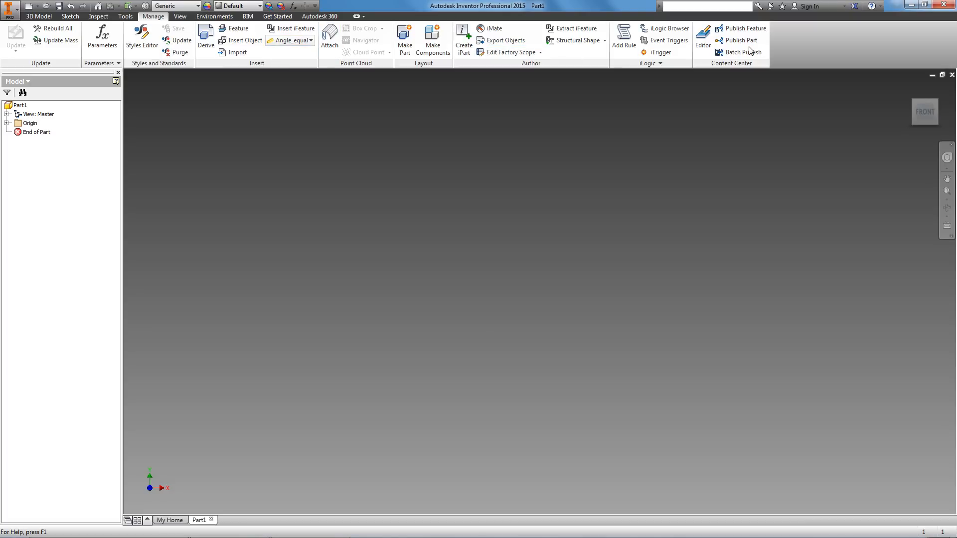
pyautogui.click(178, 16)
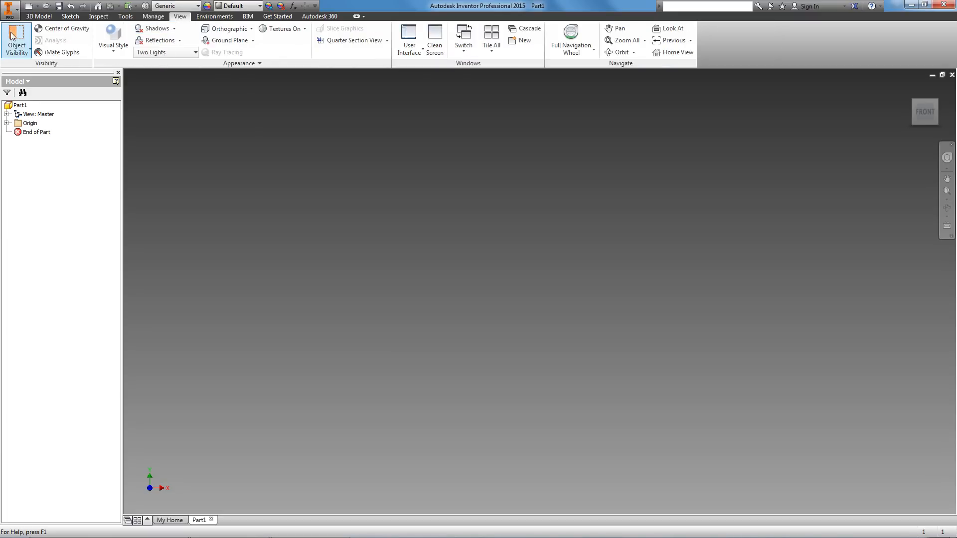
pyautogui.click(119, 50)
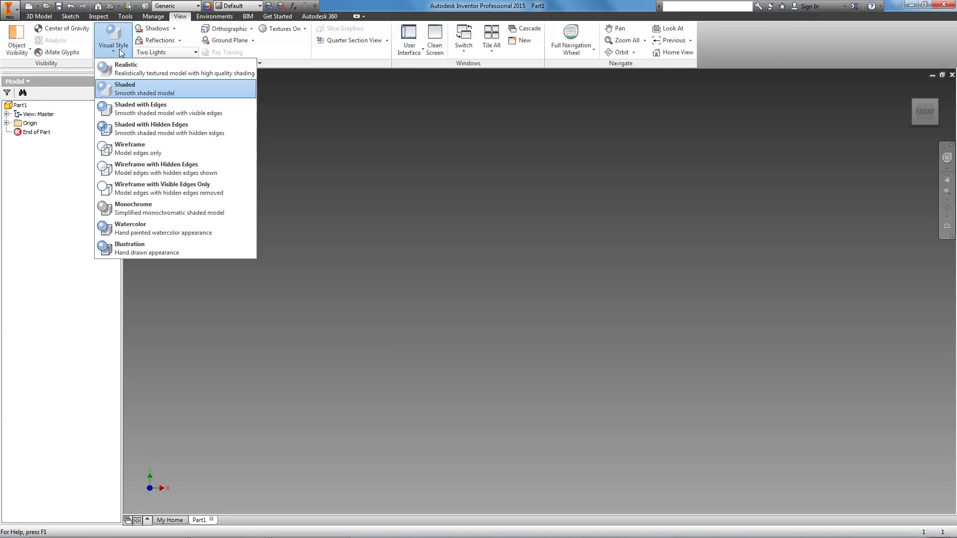
pyautogui.click(118, 49)
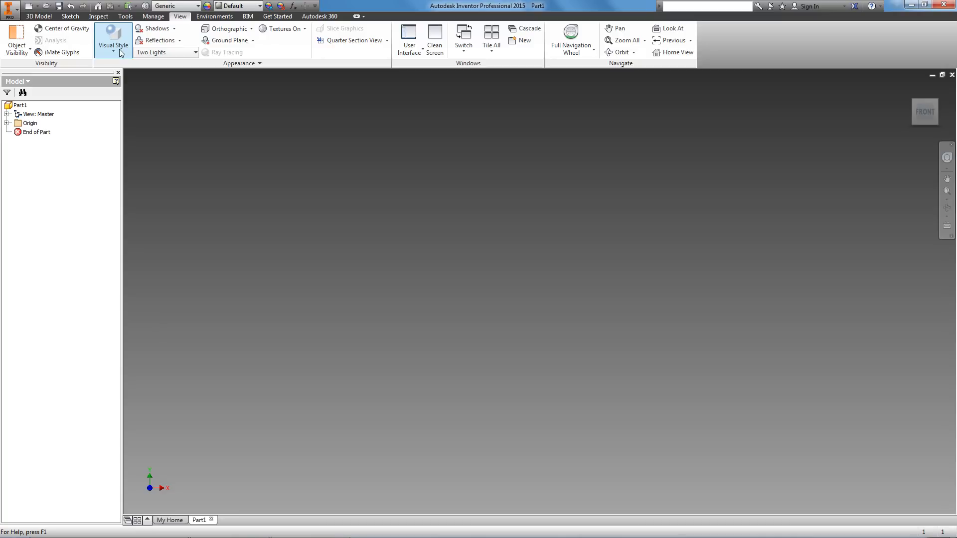
pyautogui.click(214, 16)
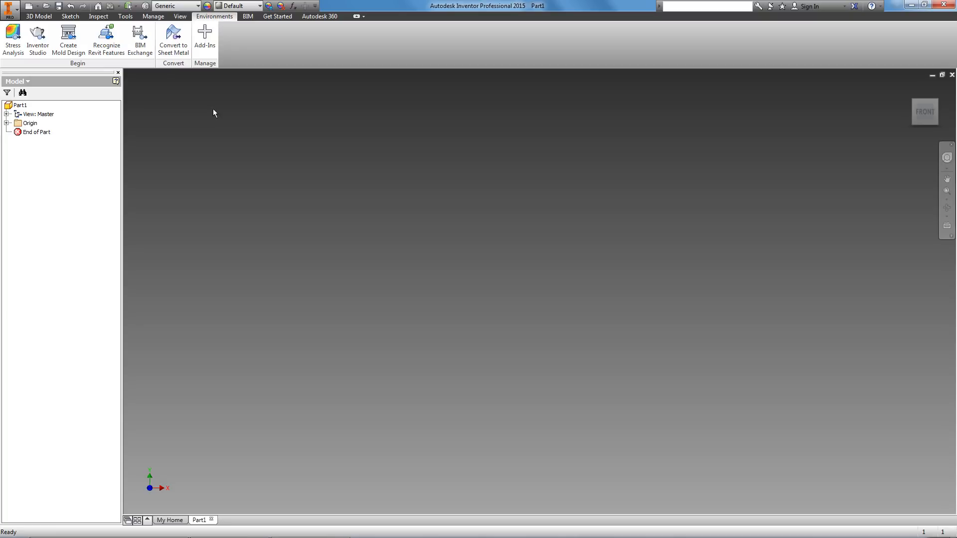
pyautogui.click(248, 17)
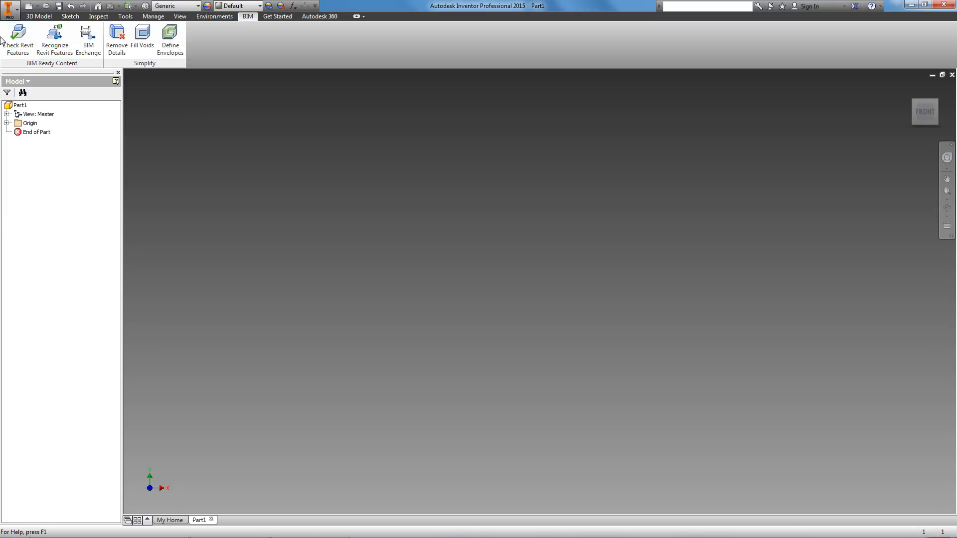
pyautogui.click(283, 20)
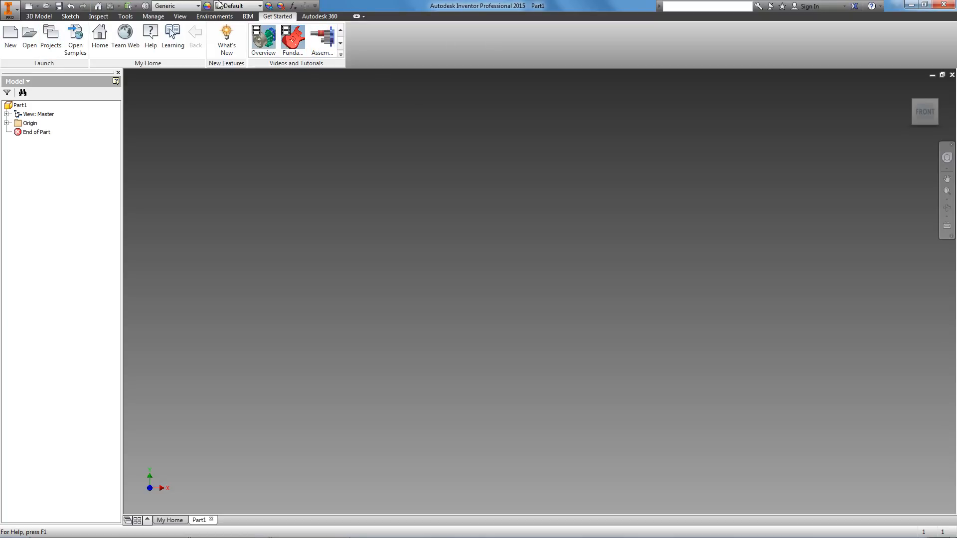
pyautogui.click(319, 17)
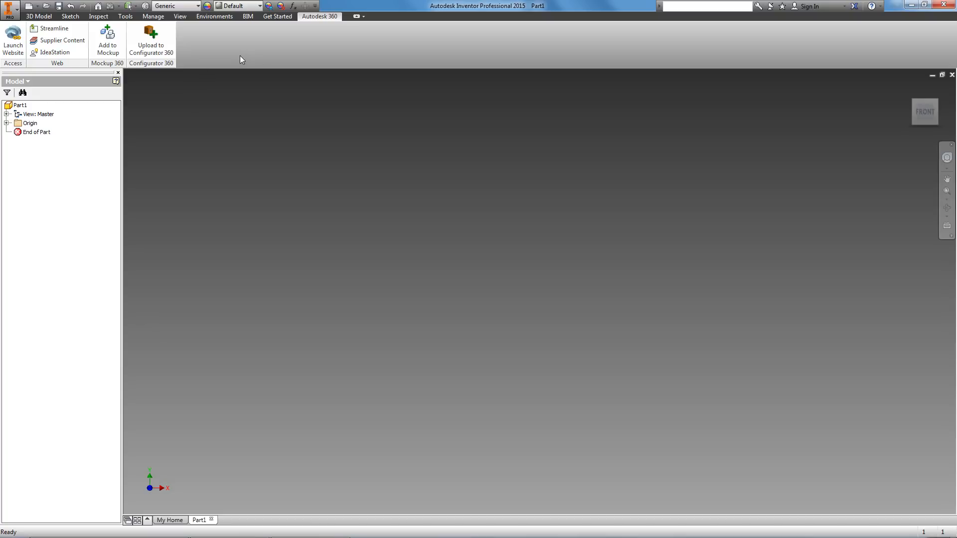
pyautogui.click(40, 16)
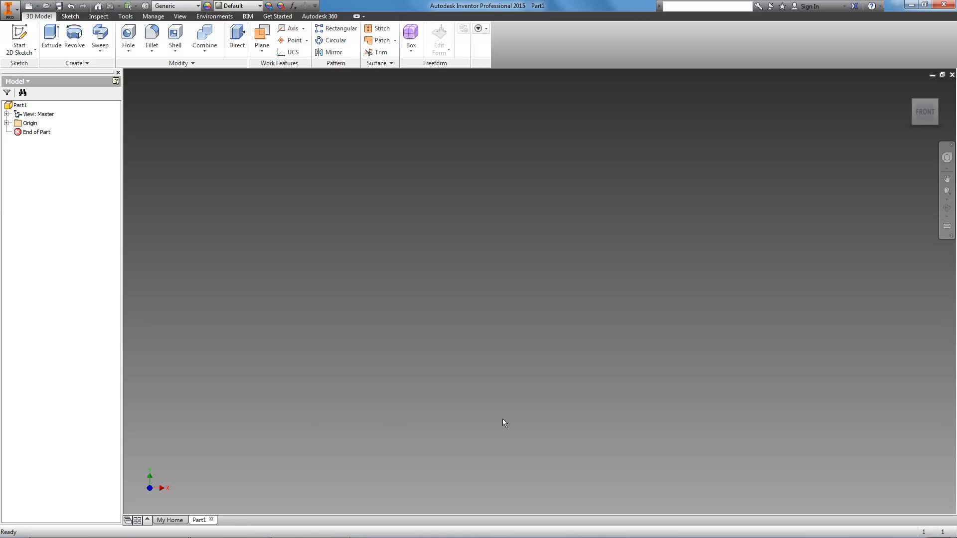
pyautogui.moveTo(203, 520)
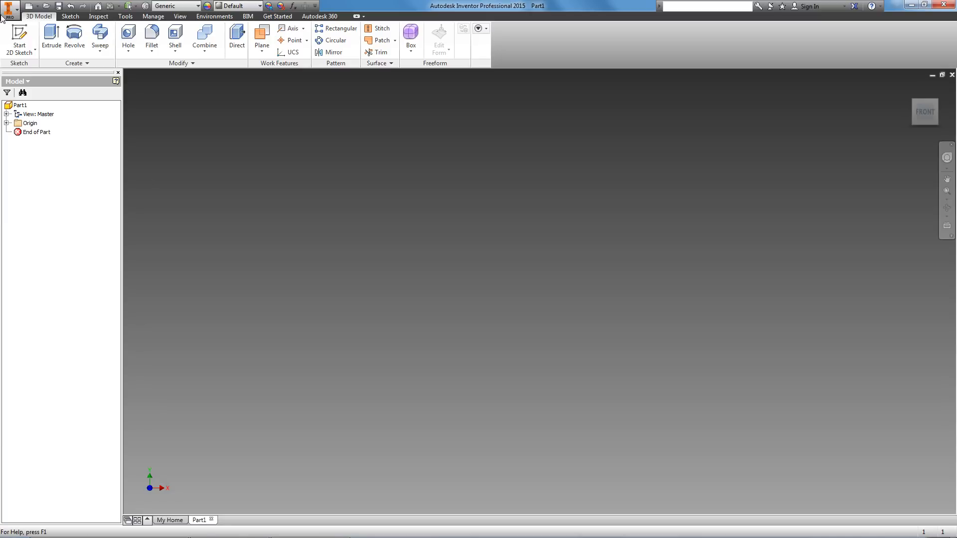
# - Start a 2D sketch on the horizontal XZ origin plane
pyautogui.click(23, 52)
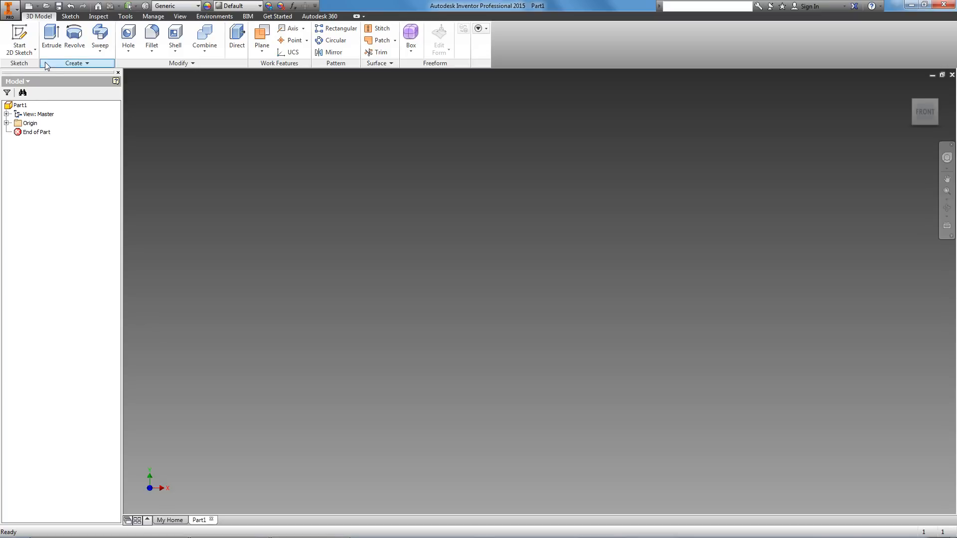
pyautogui.click(28, 41)
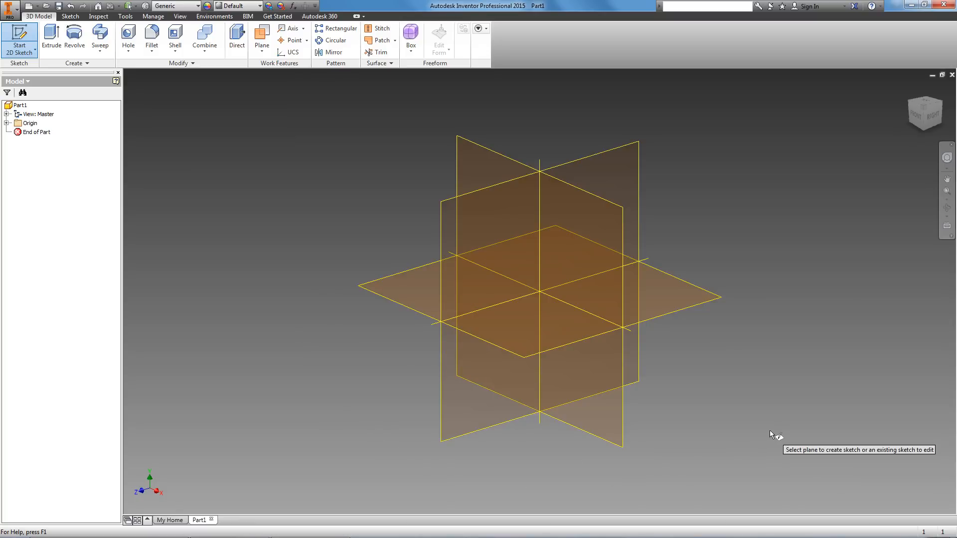
pyautogui.click(705, 302)
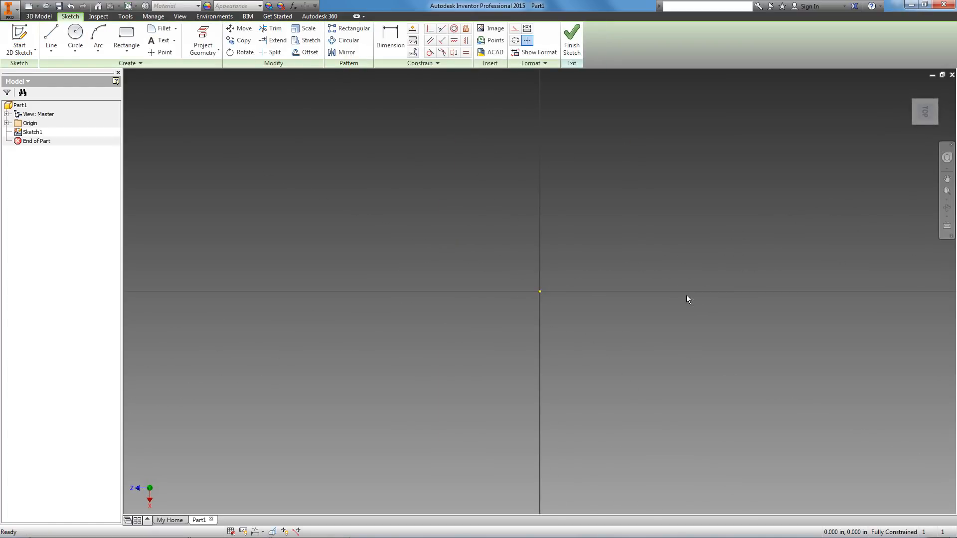
pyautogui.moveTo(656, 295)
pyautogui.mouseDown(button='middle')
pyautogui.moveTo(562, 292)
pyautogui.moveTo(416, 349)
pyautogui.moveTo(410, 337)
pyautogui.mouseUp(button='middle')
pyautogui.scroll(5, 409, 334)
pyautogui.scroll(-3, 409, 334)
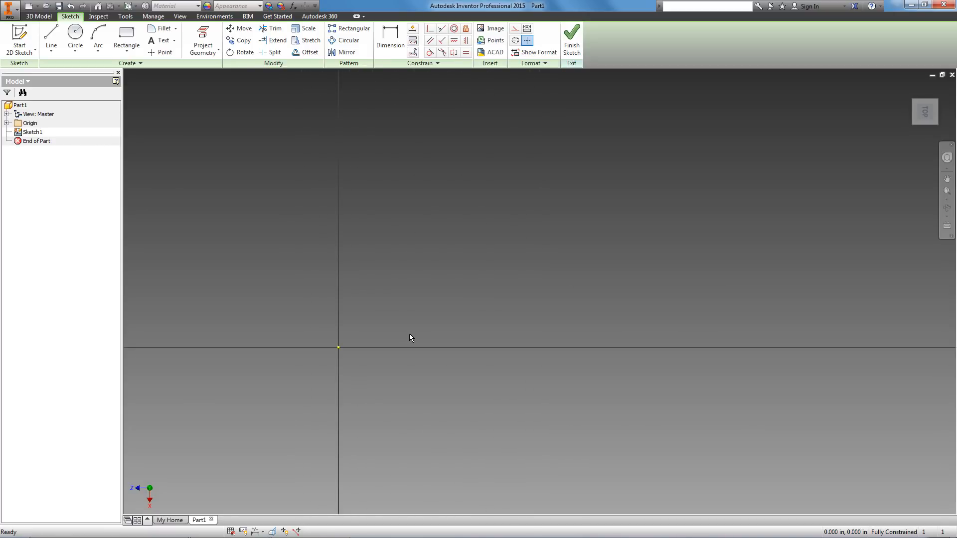
pyautogui.scroll(3, 408, 334)
pyautogui.moveTo(612, 471); pyautogui.dragTo(597, 429, button='middle')
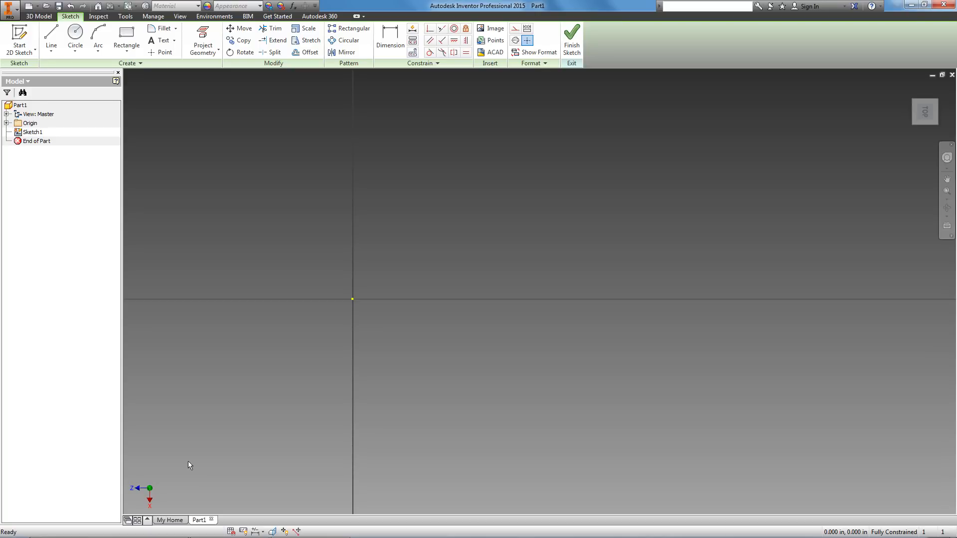
# - Switch to Chrome with the isometric_dwg.gif drawing, dismiss its downloads bar and place the window over part of the Inventor sketch
pyautogui.moveTo(275, 535)
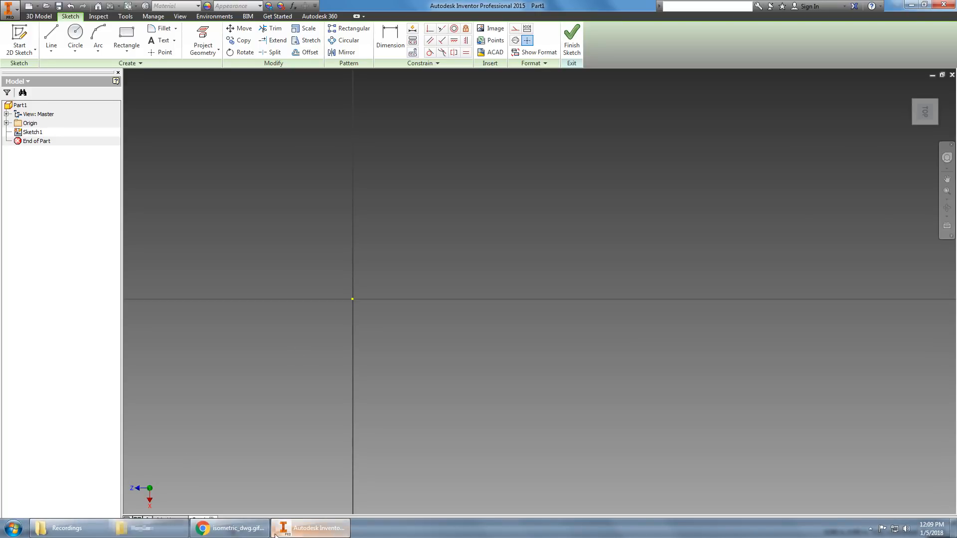
pyautogui.click(231, 528)
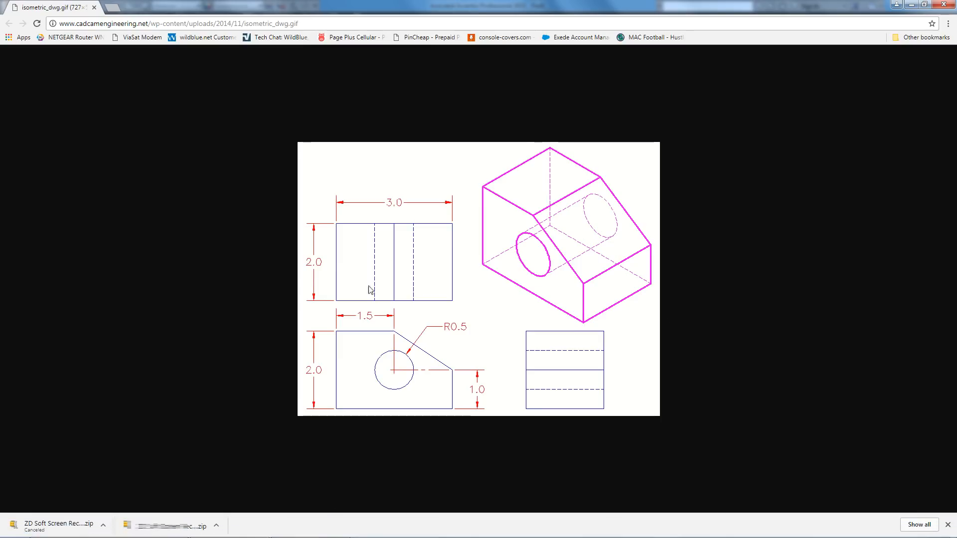
pyautogui.click(948, 525)
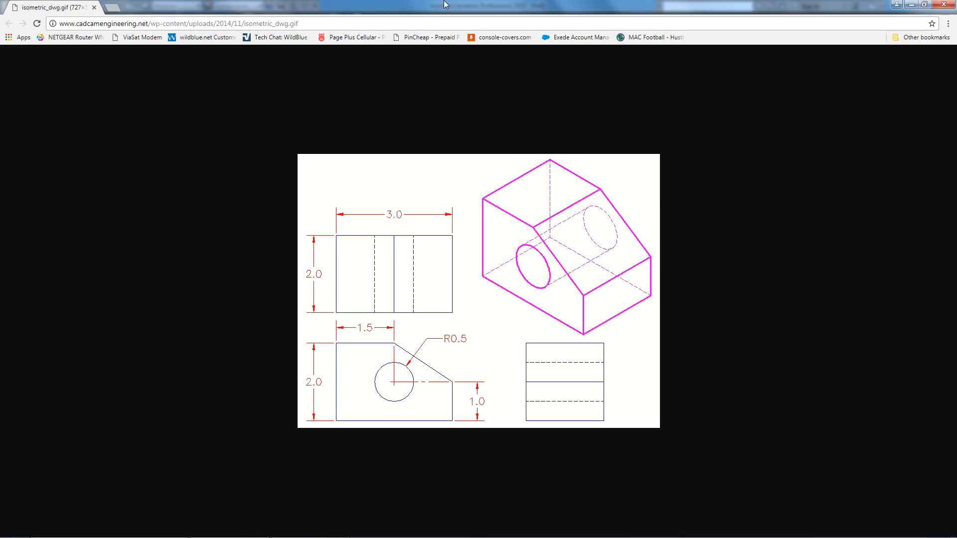
pyautogui.moveTo(448, 5); pyautogui.dragTo(698, 24)
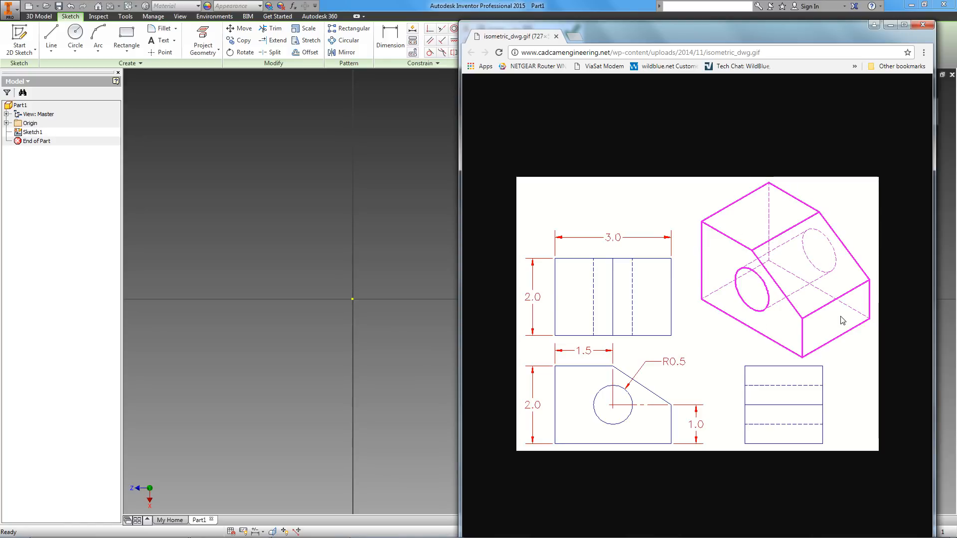
pyautogui.moveTo(808, 35); pyautogui.dragTo(744, 23)
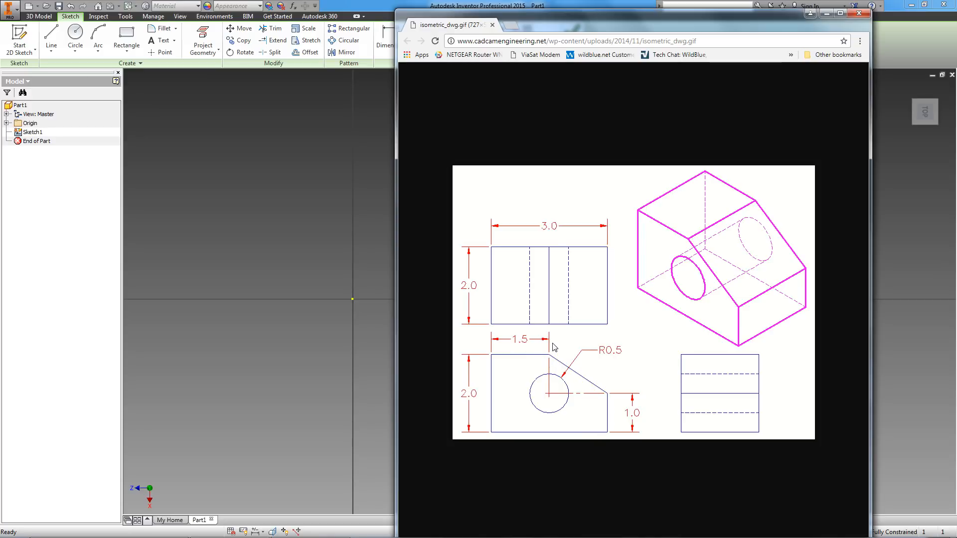
# - Bring the isometric_dwg.gif drawing up once more for reference and minimize Chrome to return to the Inventor sketch
pyautogui.moveTo(599, 536)
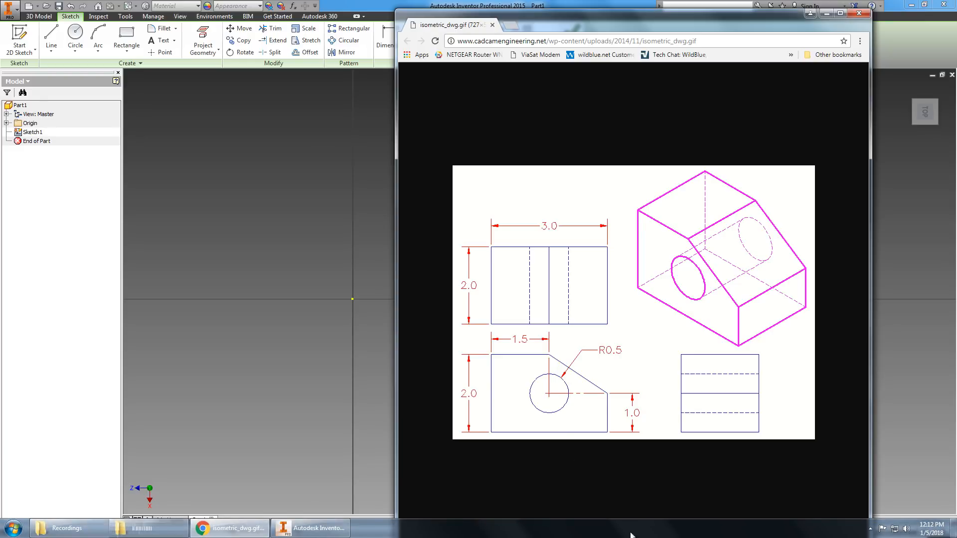
pyautogui.click(870, 530)
pyautogui.click(914, 406)
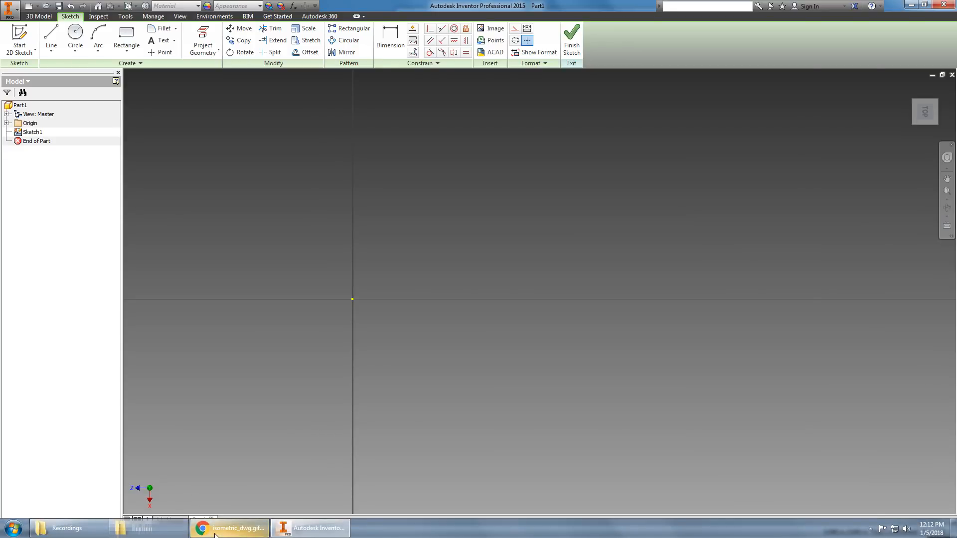
pyautogui.click(219, 529)
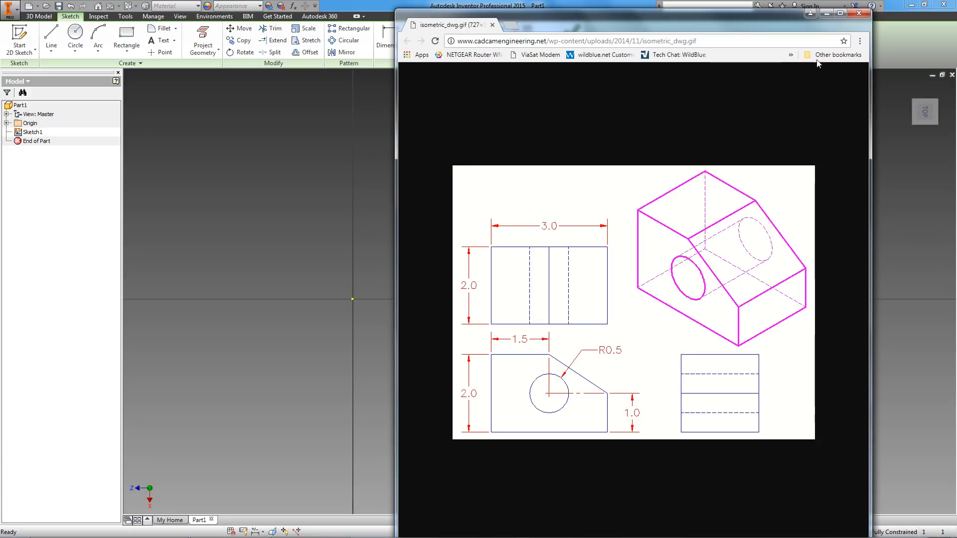
pyautogui.click(827, 13)
# - Draw a 2 in line from the sketch origin straight up along the vertical axis
pyautogui.moveTo(311, 255); pyautogui.dragTo(293, 289, button='middle')
pyautogui.click(49, 29)
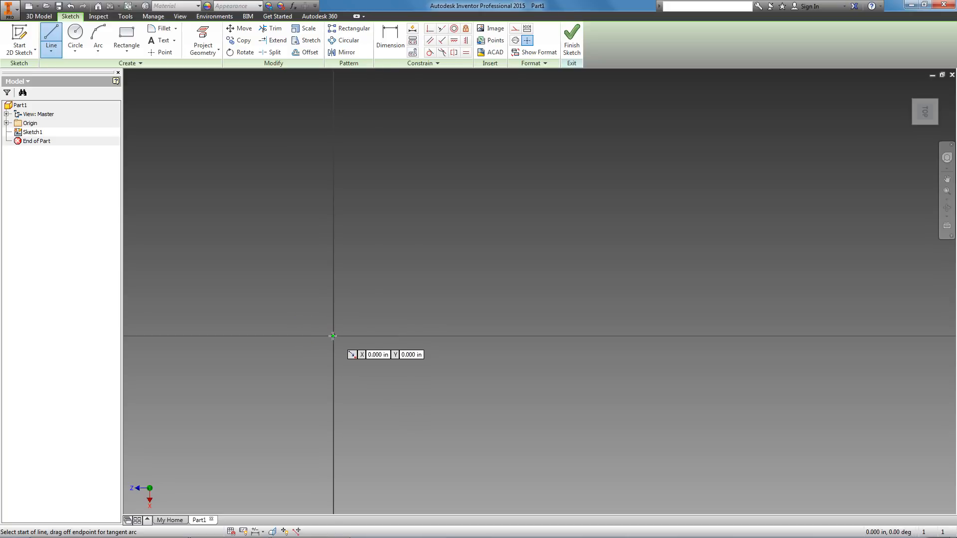
pyautogui.click(333, 337)
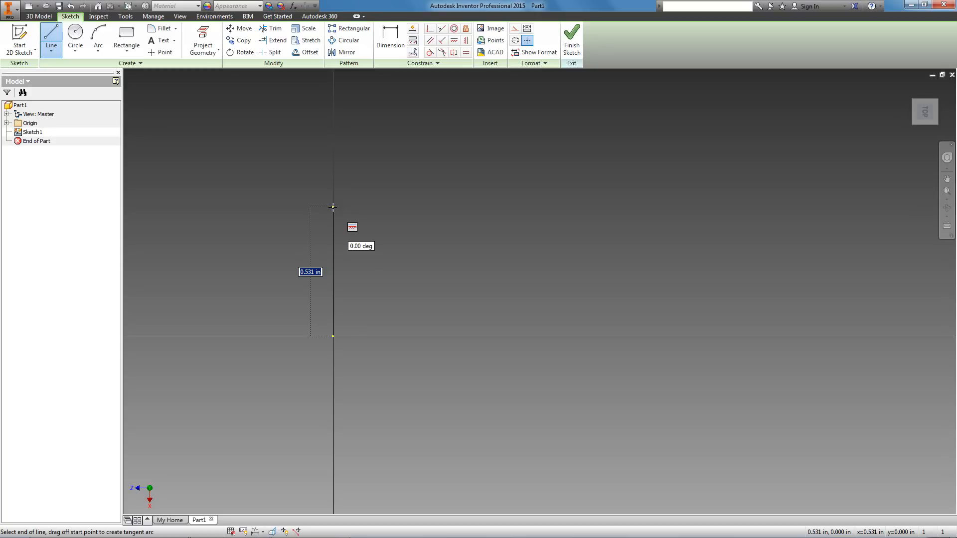
pyautogui.write('2')
pyautogui.press('Return')
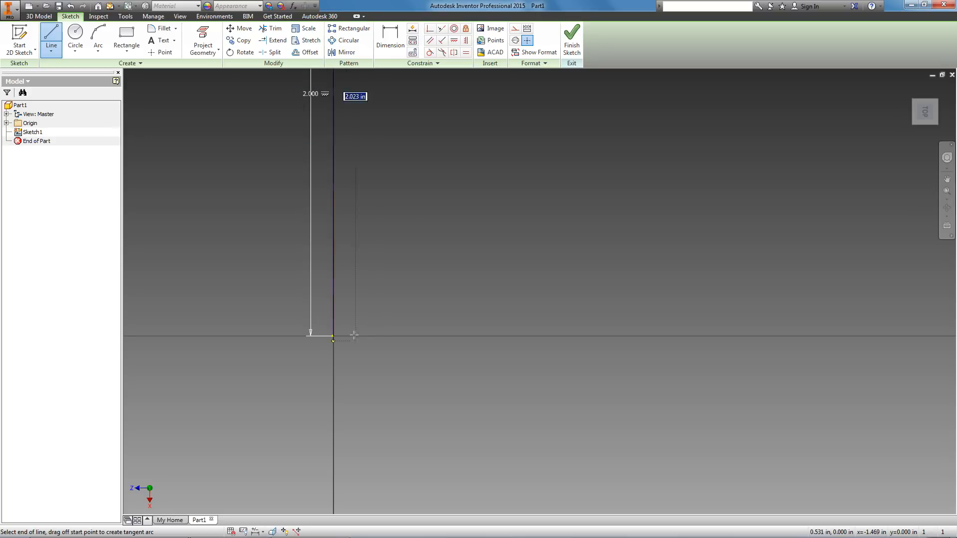
pyautogui.moveTo(395, 272)
pyautogui.mouseDown(button='middle')
pyautogui.moveTo(337, 460)
pyautogui.moveTo(352, 493)
pyautogui.mouseUp(button='middle')
pyautogui.scroll(6, 338, 396)
pyautogui.scroll(-6, 339, 396)
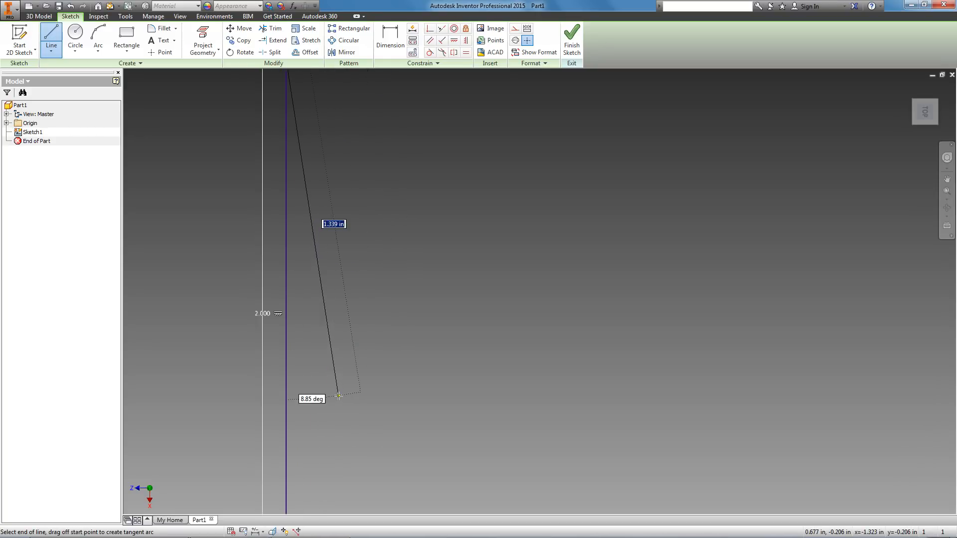
pyautogui.press('Escape')
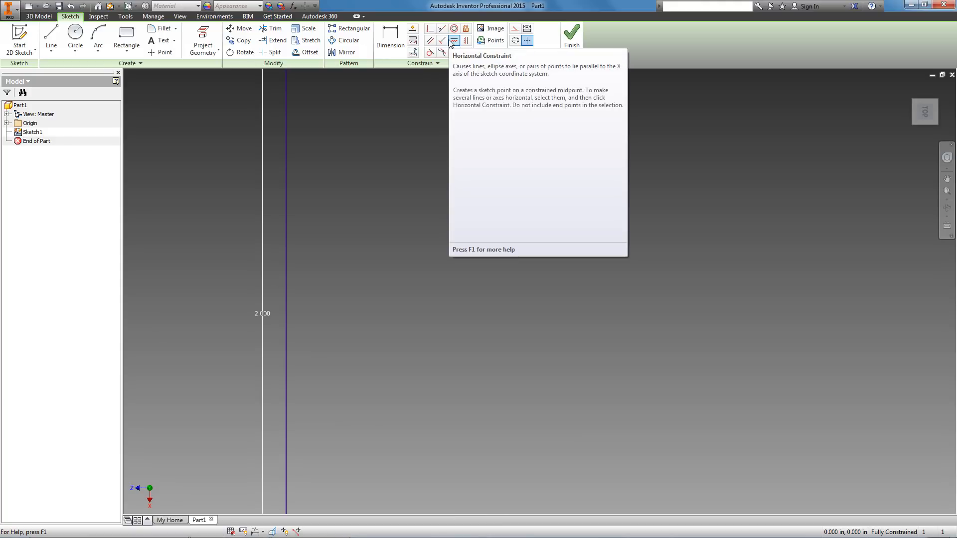
# - Inspect the 2 in vertical line and the constraint applied to it
pyautogui.scroll(4, 447, 223)
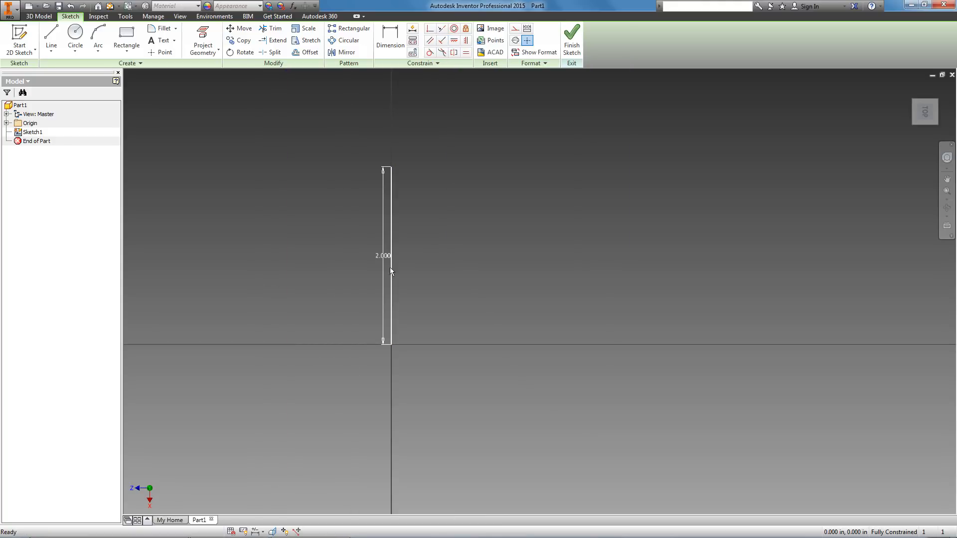
pyautogui.click(393, 265)
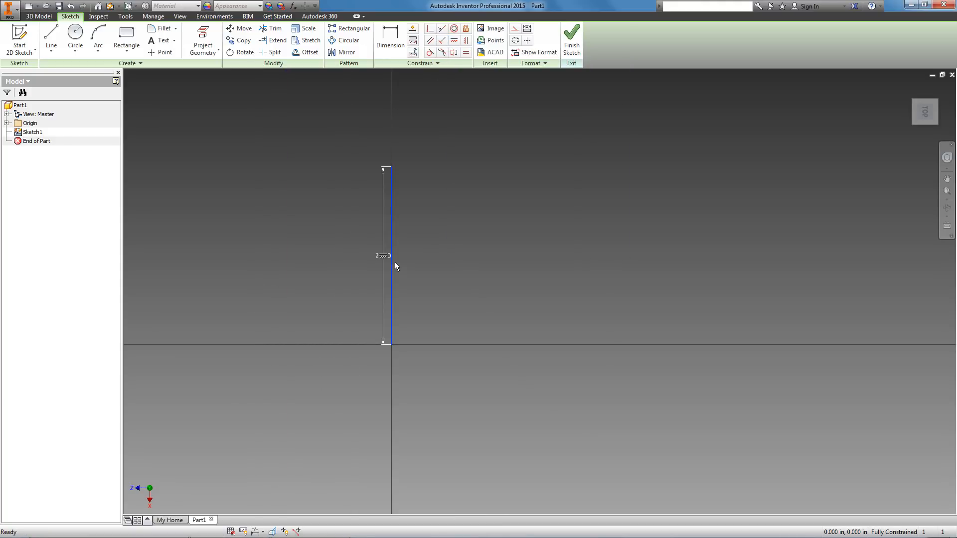
pyautogui.click(424, 245)
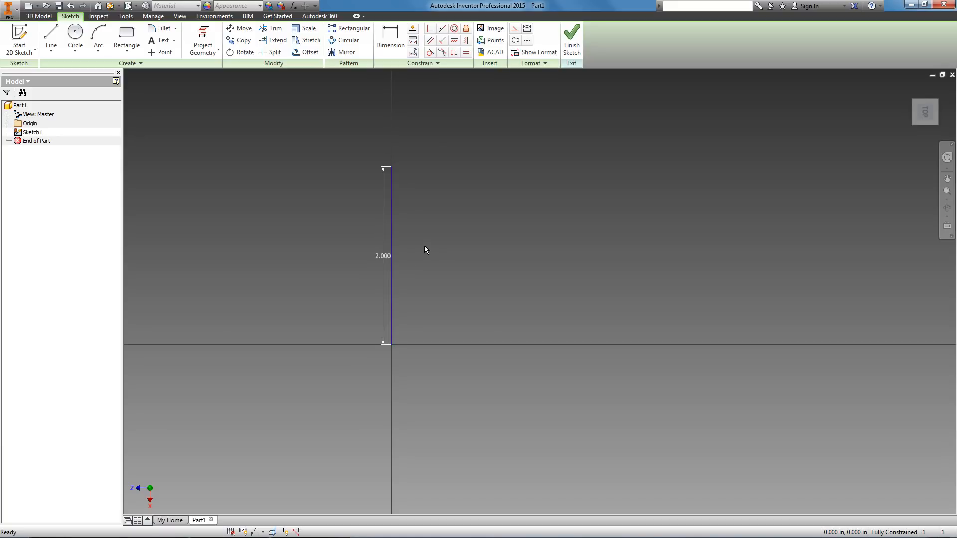
pyautogui.click(393, 227)
pyautogui.click(450, 43)
pyautogui.press('Escape')
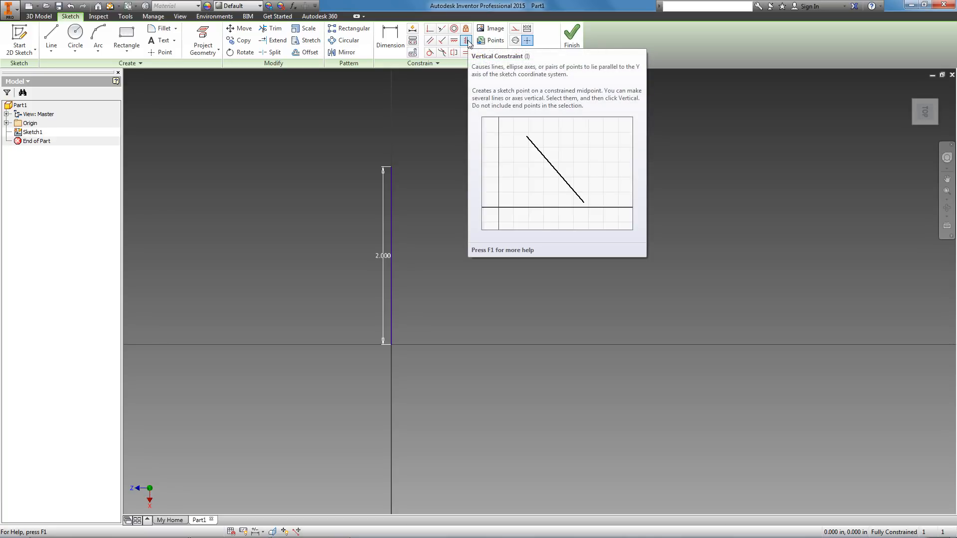
# - Try to remove the constraint from the 2 in vertical line
pyautogui.click(467, 42)
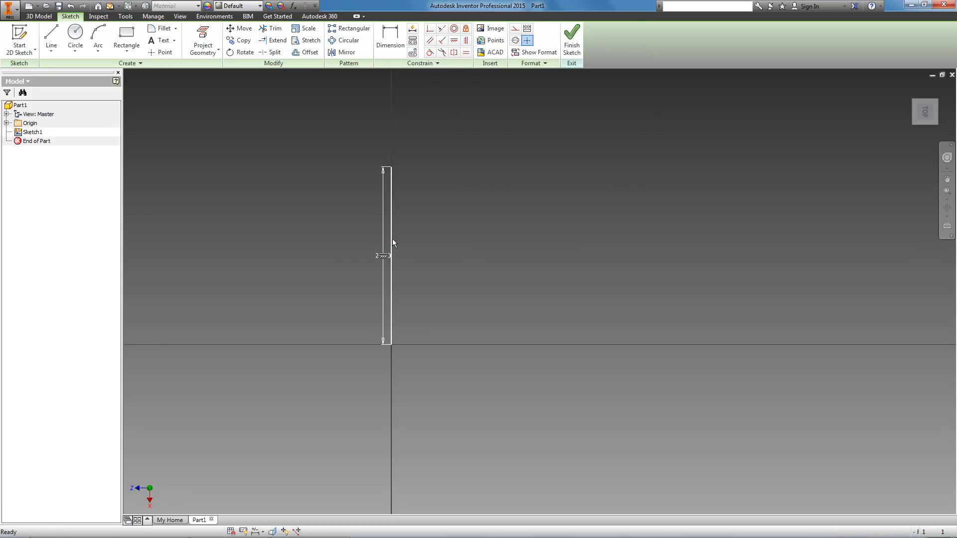
pyautogui.click(386, 256)
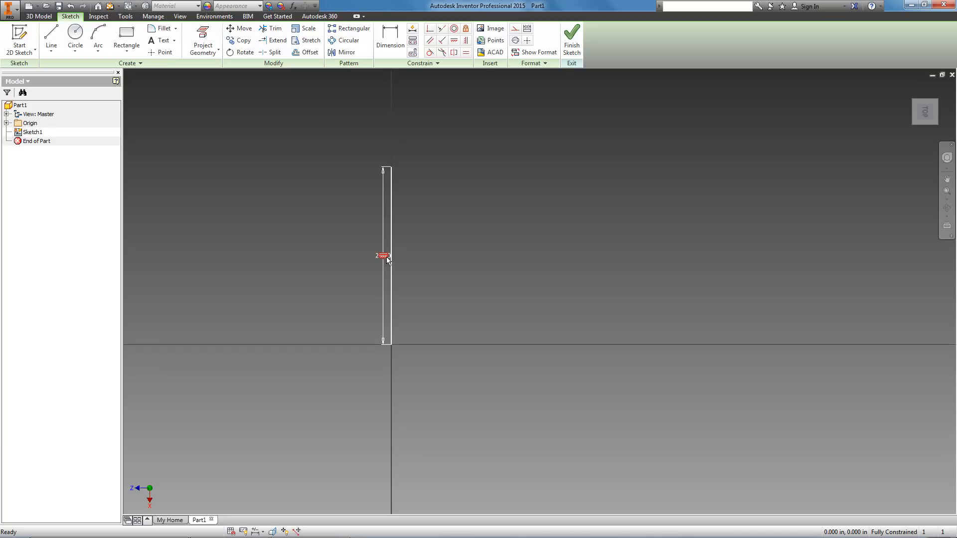
pyautogui.press('Delete')
# - Consult the isometric_dwg.gif drawing in Chrome for the profile dimensions, then minimize it to return to the Inventor sketch
pyautogui.moveTo(390, 286)
pyautogui.mouseDown(button='middle')
pyautogui.moveTo(312, 323)
pyautogui.moveTo(323, 344)
pyautogui.mouseUp(button='middle')
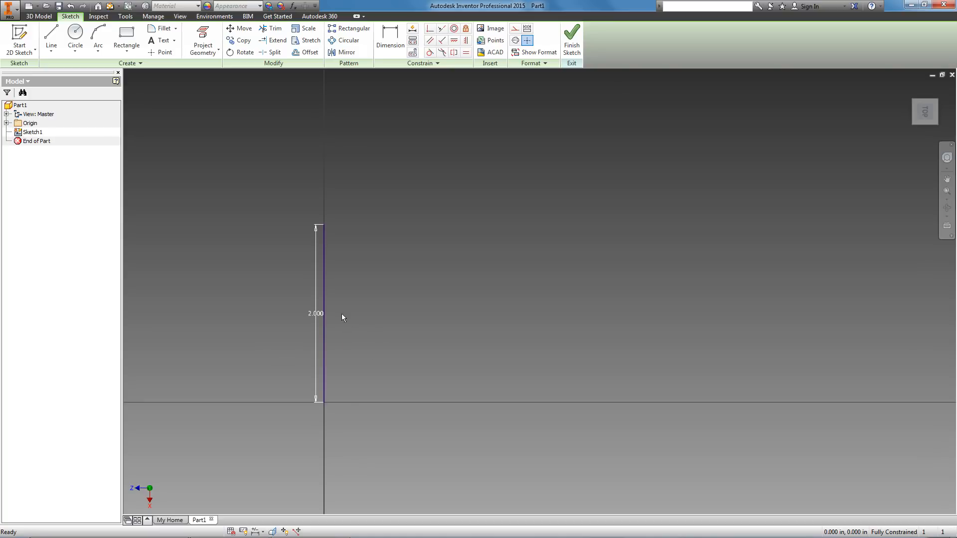
pyautogui.moveTo(359, 276); pyautogui.dragTo(303, 240, button='middle')
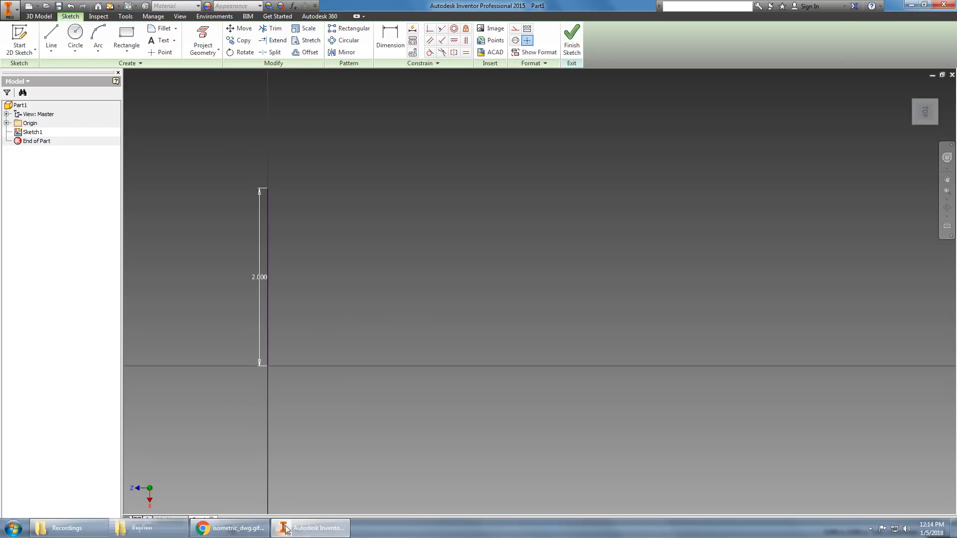
pyautogui.click(230, 528)
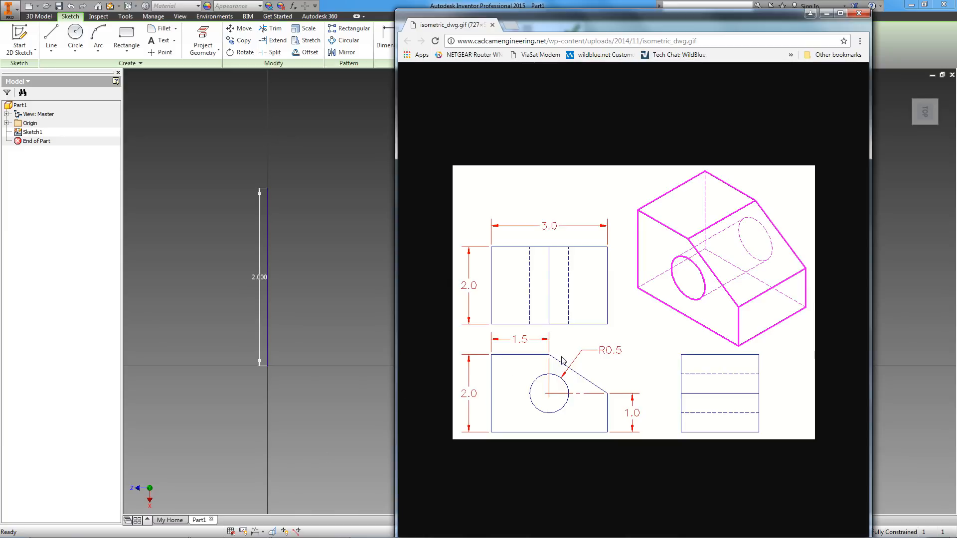
pyautogui.click(826, 13)
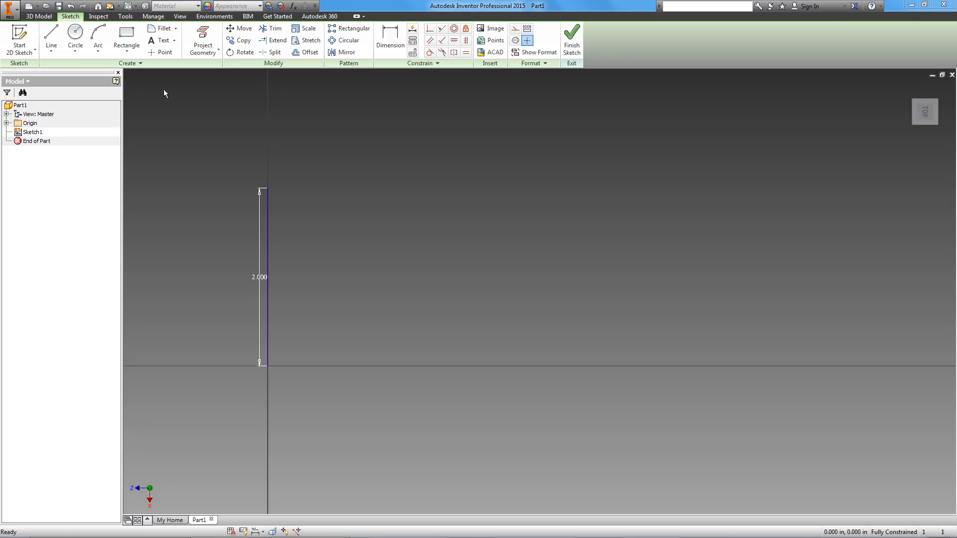
# - Draw a 1.5 in horizontal line from the upper end of the 2 in line and move its dimension above it
pyautogui.press('l')
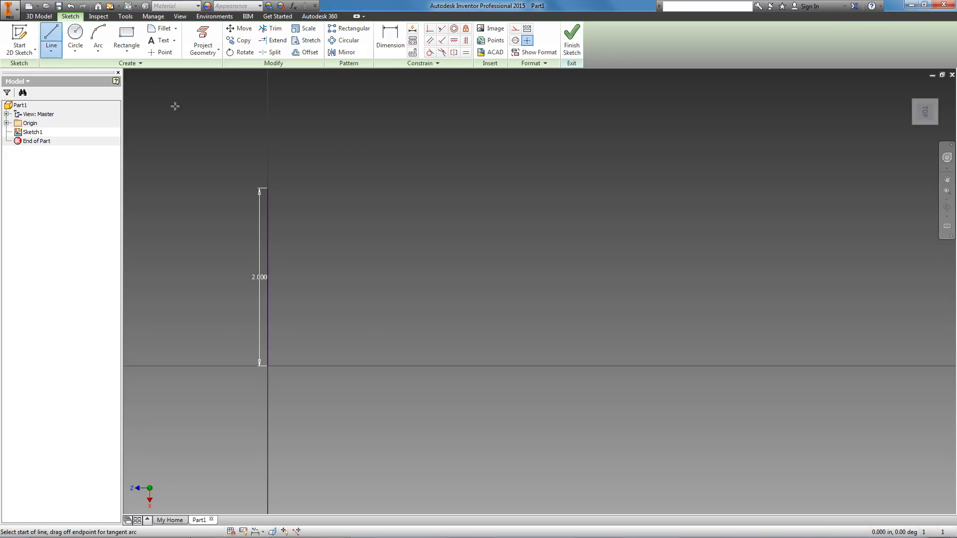
pyautogui.click(267, 188)
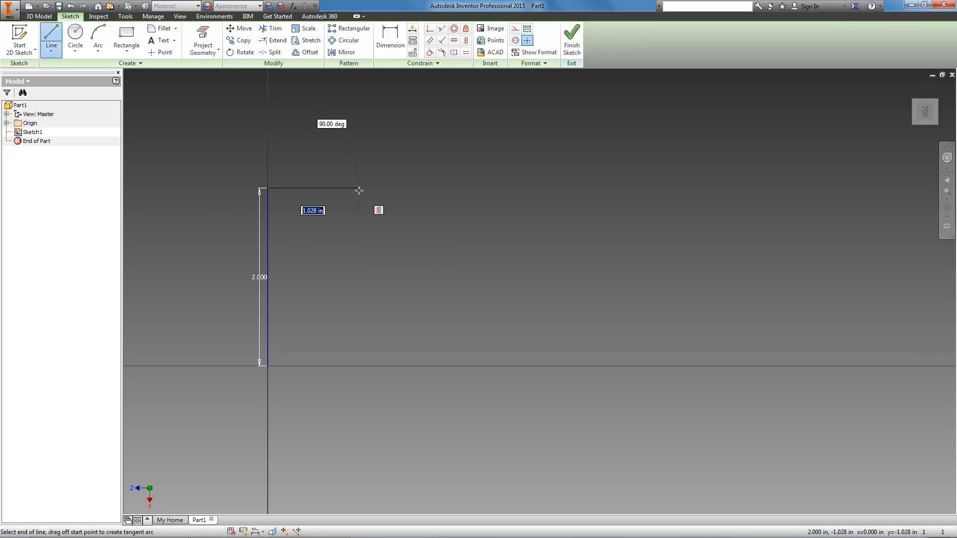
pyautogui.write('1.500')
pyautogui.press('Return')
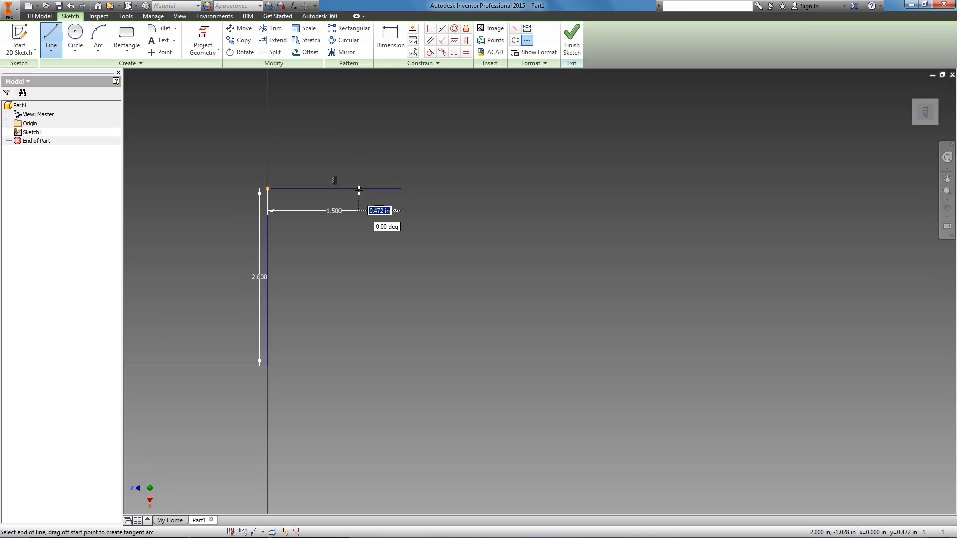
pyautogui.press('Escape')
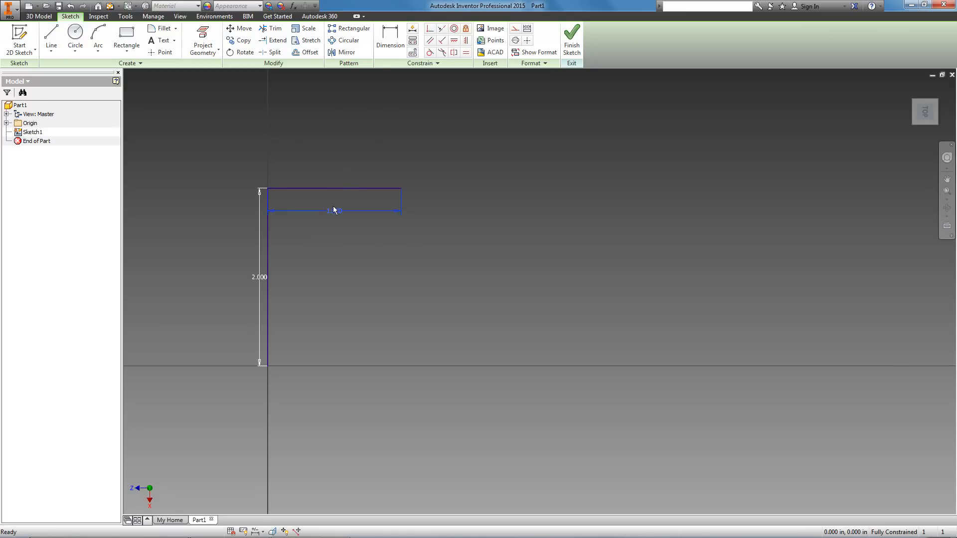
pyautogui.moveTo(335, 209); pyautogui.dragTo(331, 168)
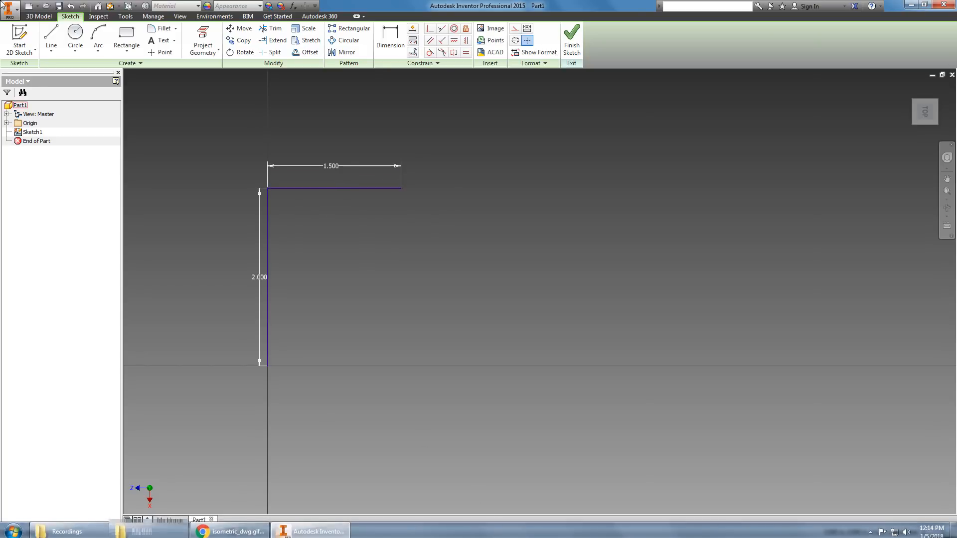
# - Draw a 3 in horizontal base line from the sketch origin, continued by a 1 in line straight up from its far end
pyautogui.press('l')
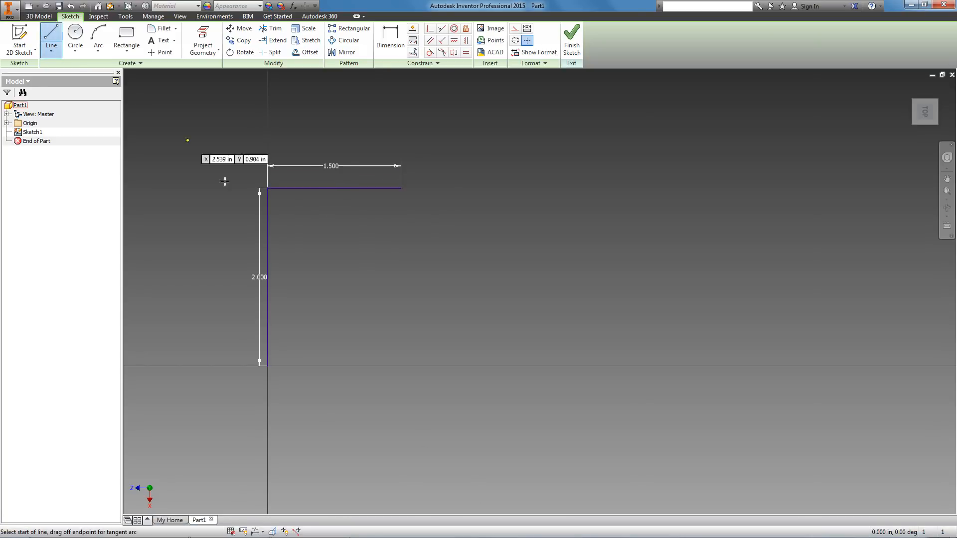
pyautogui.click(267, 366)
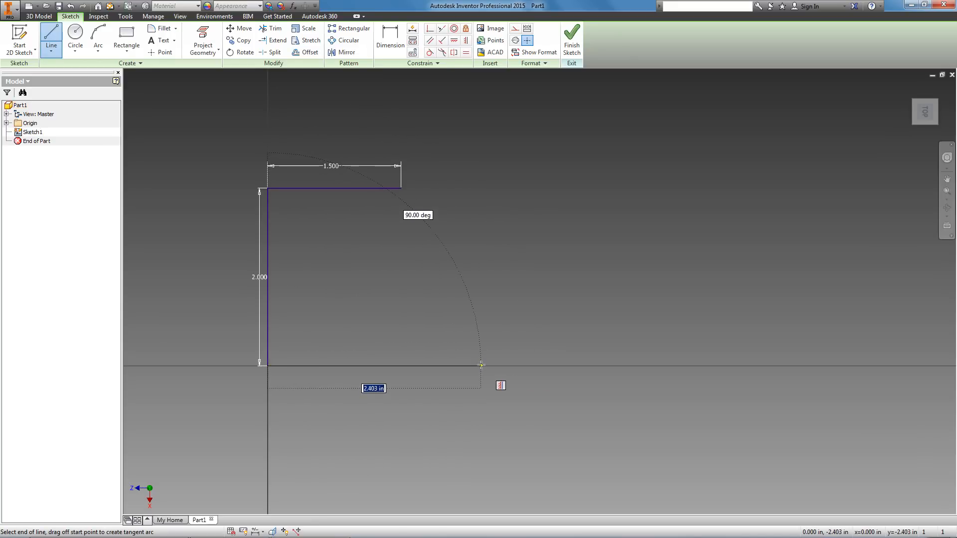
pyautogui.write('3')
pyautogui.press('Return')
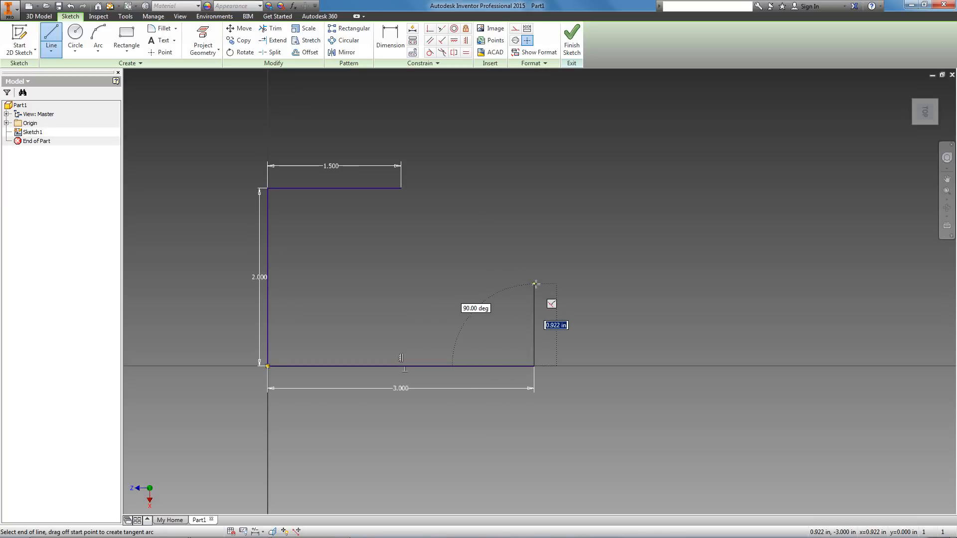
pyautogui.write('1')
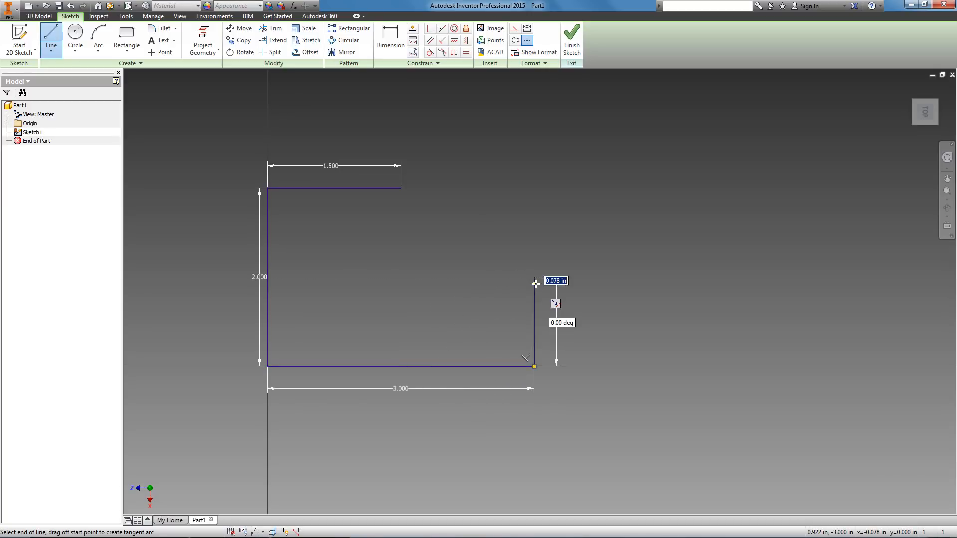
pyautogui.press('Return')
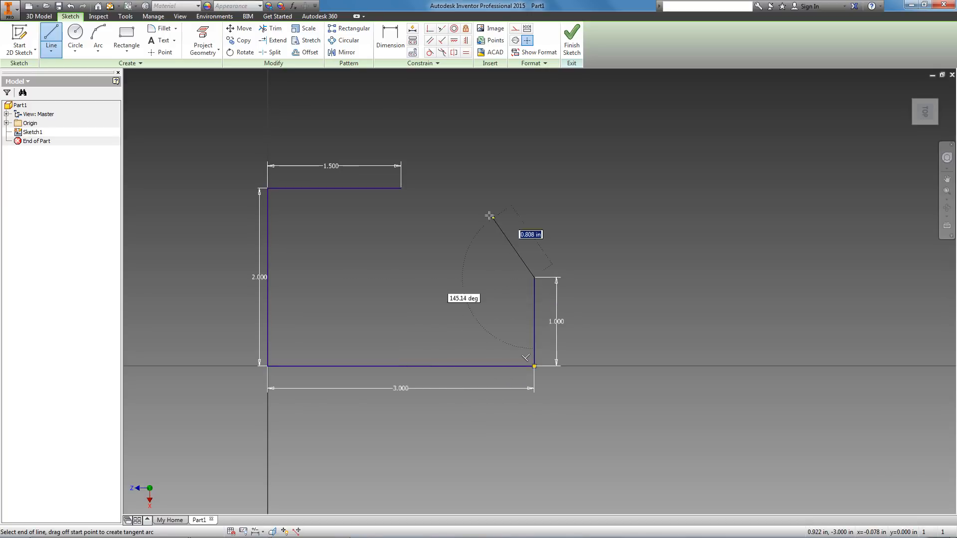
pyautogui.click(404, 188)
pyautogui.press('Escape')
pyautogui.hotkey('ctrl', 'z')
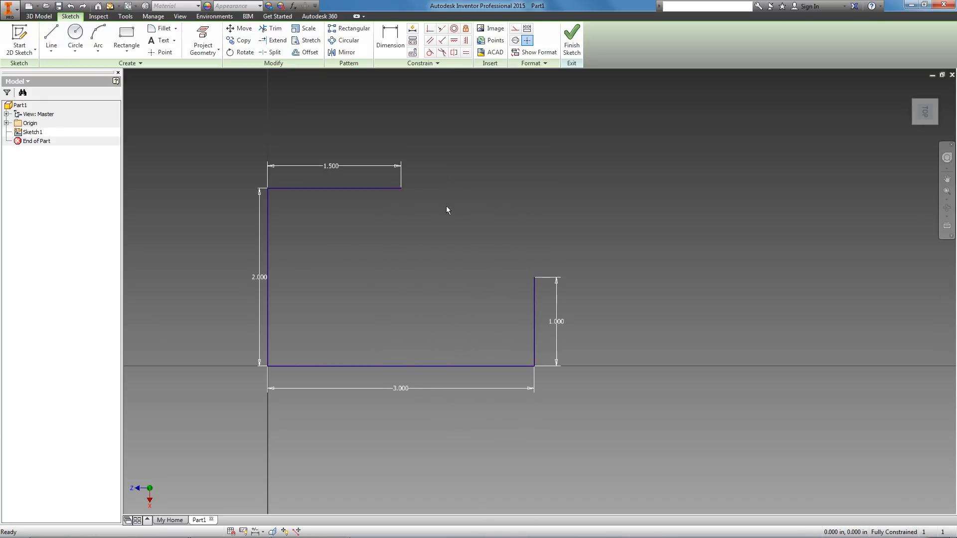
# - Close the outline with a sloped line from the free end of the 1.5 in edge to the upper end of the 1 in edge
pyautogui.click(47, 34)
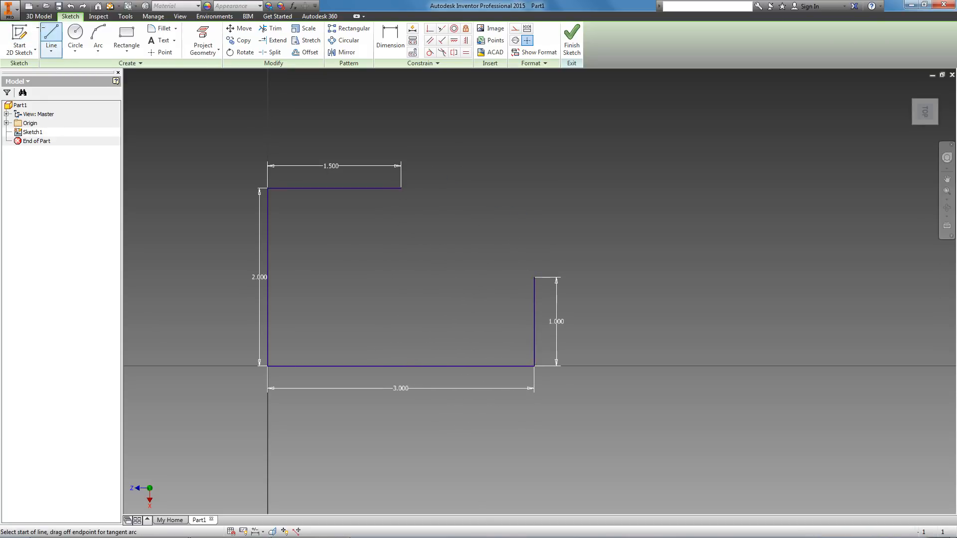
pyautogui.click(402, 188)
pyautogui.click(533, 277)
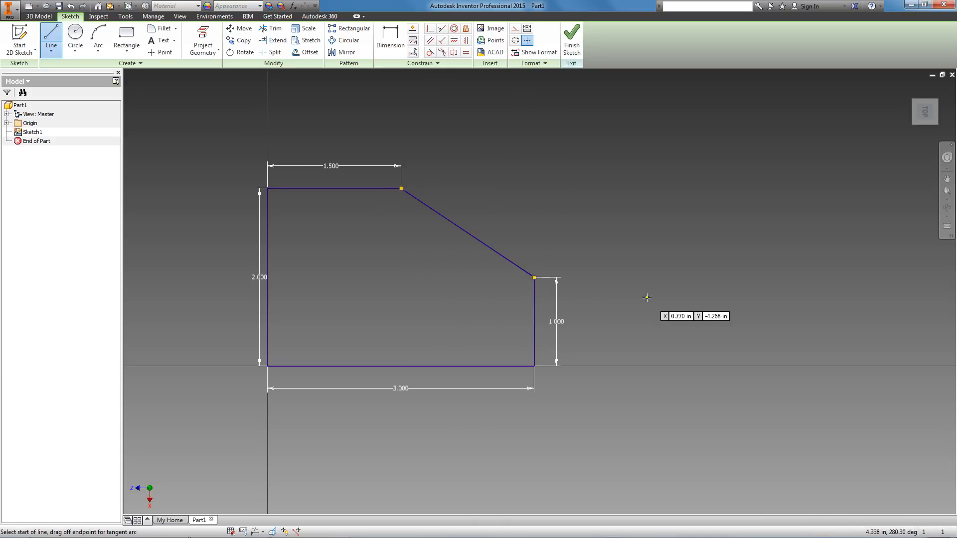
pyautogui.press('Escape')
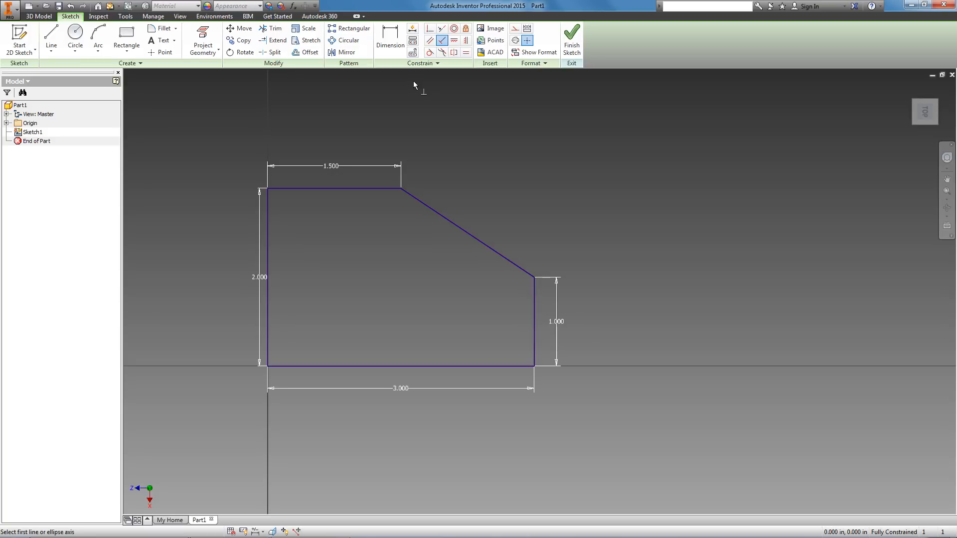
# - Try to add a perpendicular constraint between the 2 in vertical edge and the 3 in base edge
pyautogui.click(442, 41)
pyautogui.click(268, 286)
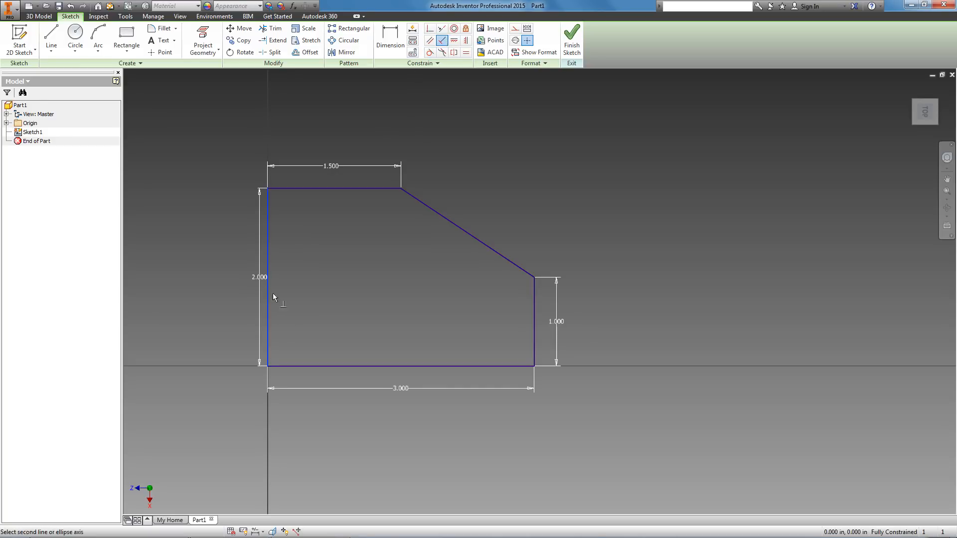
pyautogui.click(291, 365)
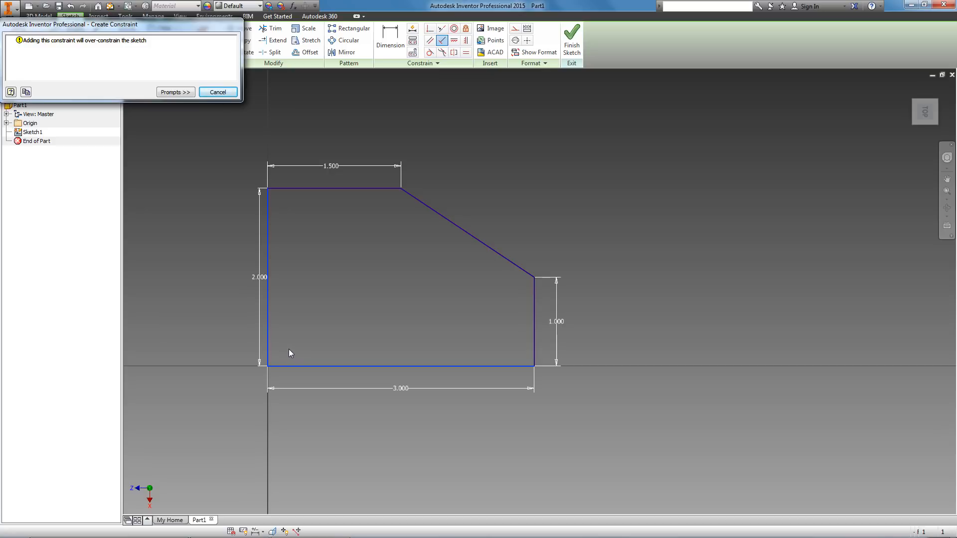
pyautogui.click(218, 93)
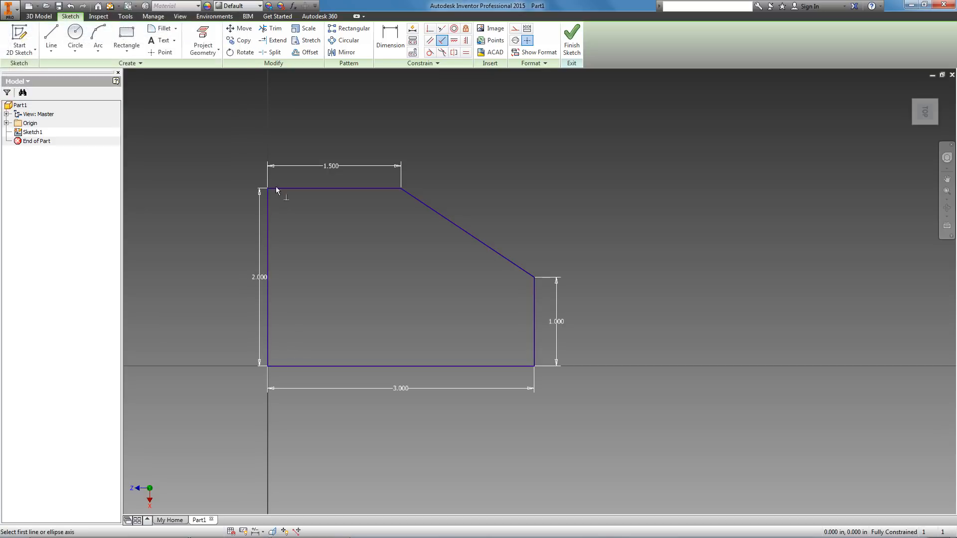
pyautogui.press('Escape')
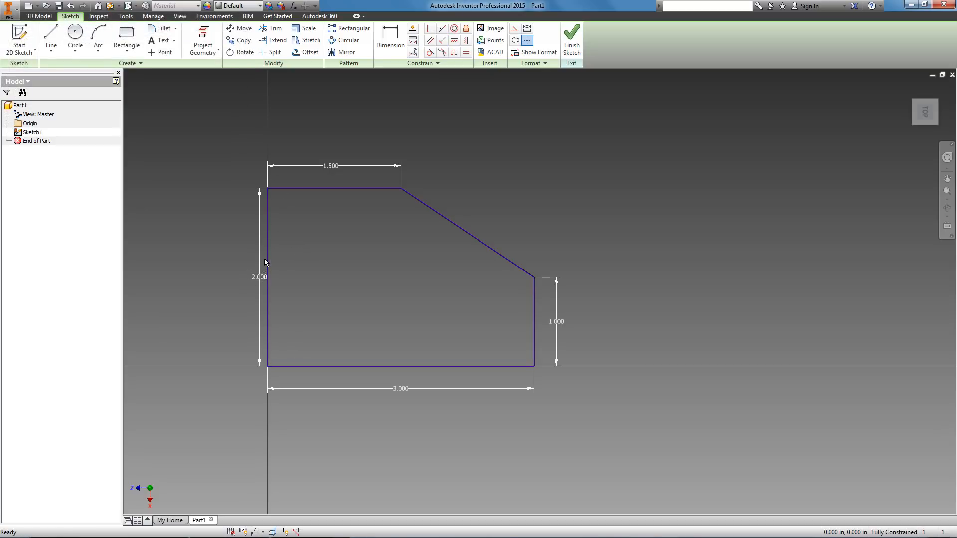
# - Inspect the constraints on the 1.5 in upper edge and the 2 in vertical edge of the outline
pyautogui.click(299, 190)
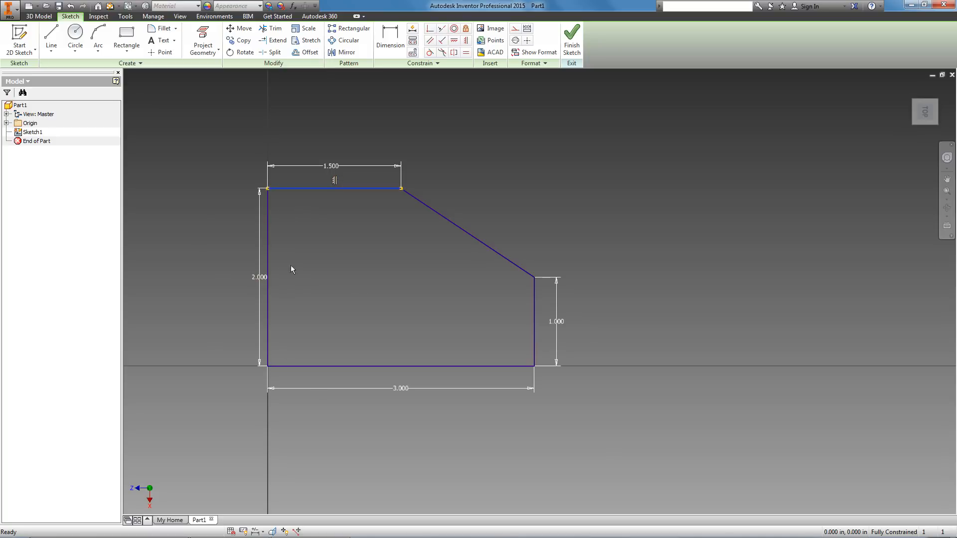
pyautogui.press('Escape')
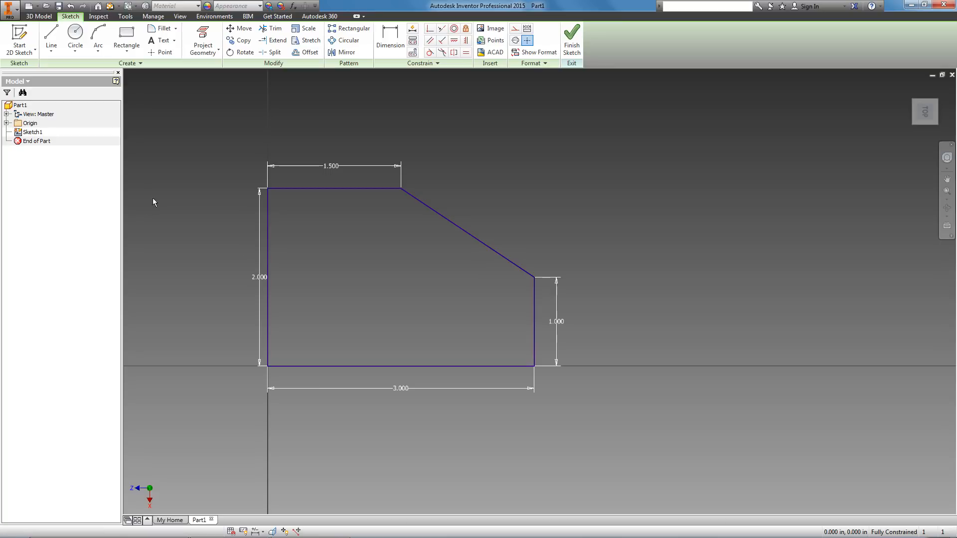
pyautogui.click(316, 189)
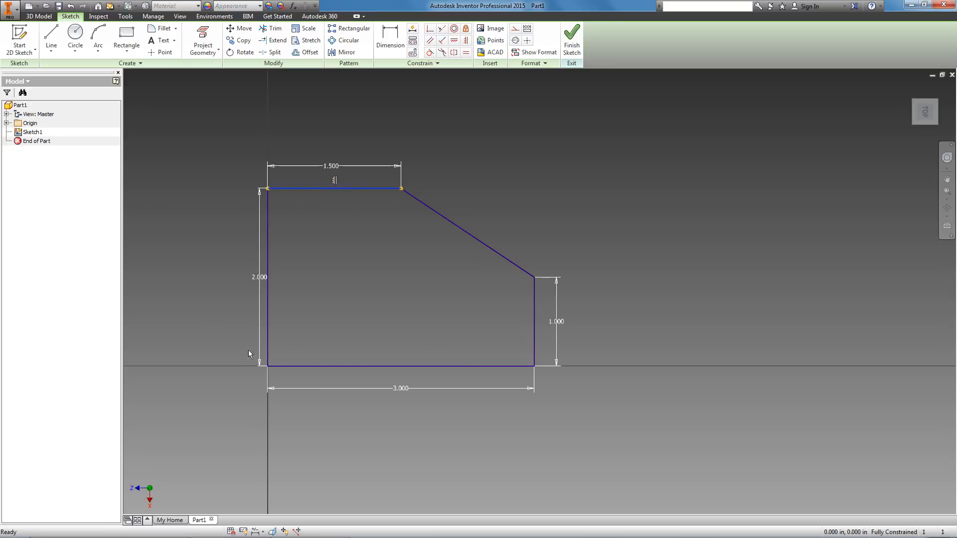
pyautogui.click(267, 249)
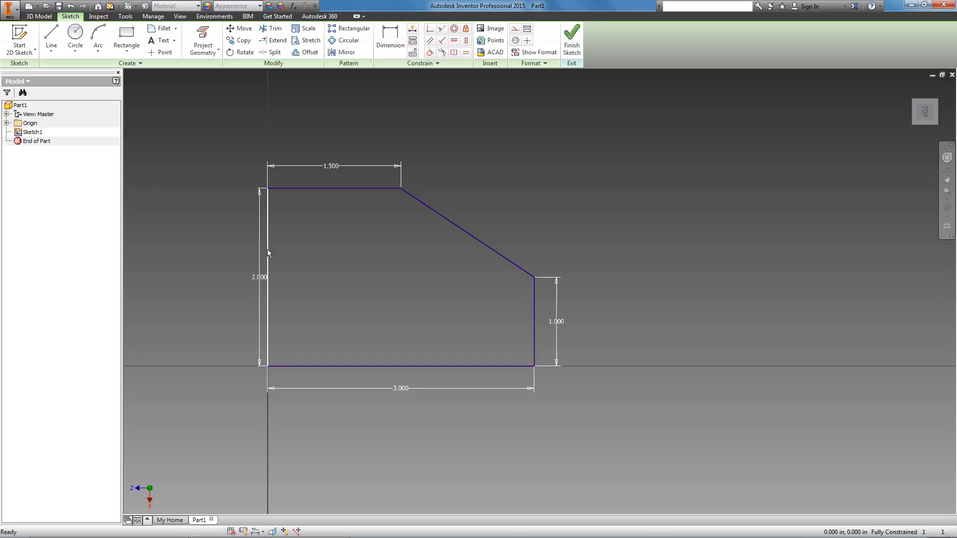
pyautogui.click(286, 293)
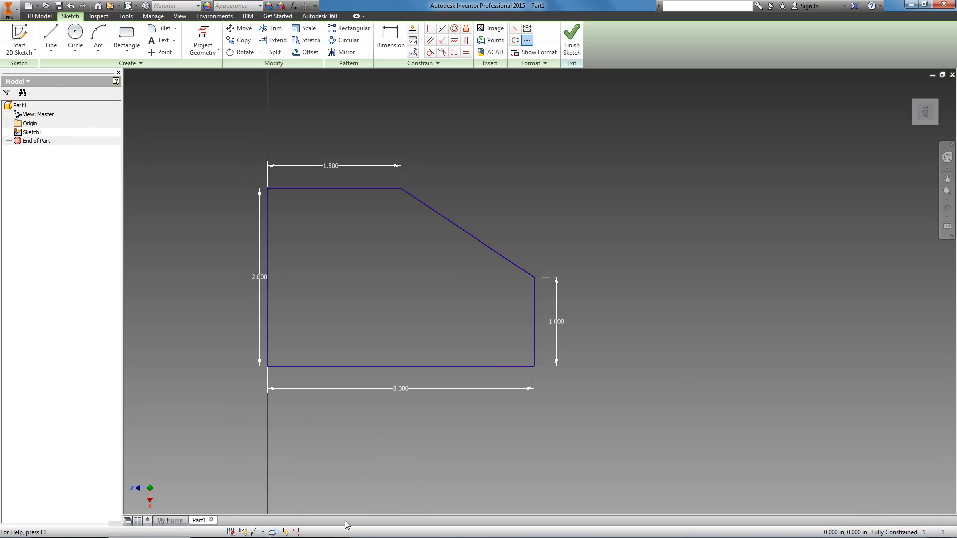
# - Check the hole position on the reference drawing and draw a 1 in vertical helper line down from the corner between the 1.5 in edge and the slope
pyautogui.click(227, 528)
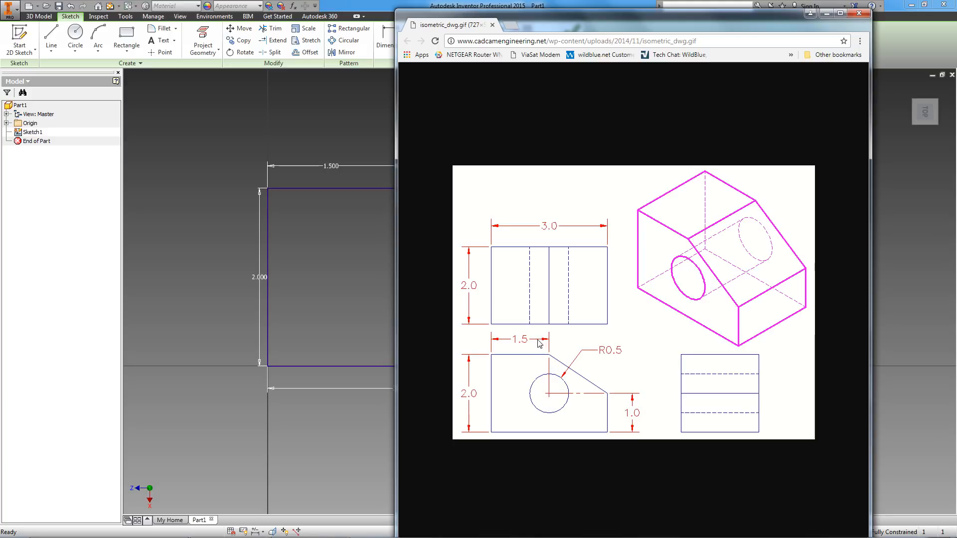
pyautogui.click(827, 13)
pyautogui.click(52, 36)
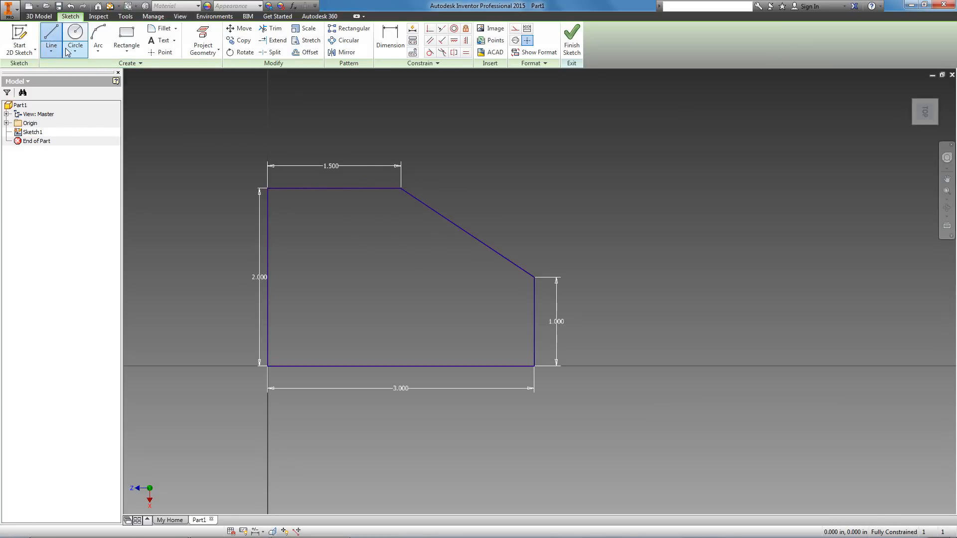
pyautogui.click(53, 51)
pyautogui.click(53, 52)
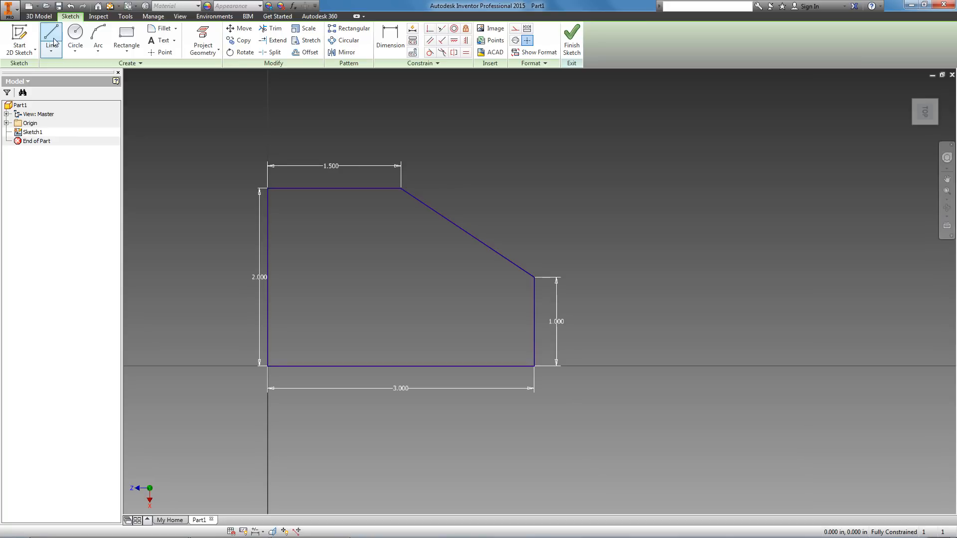
pyautogui.click(54, 42)
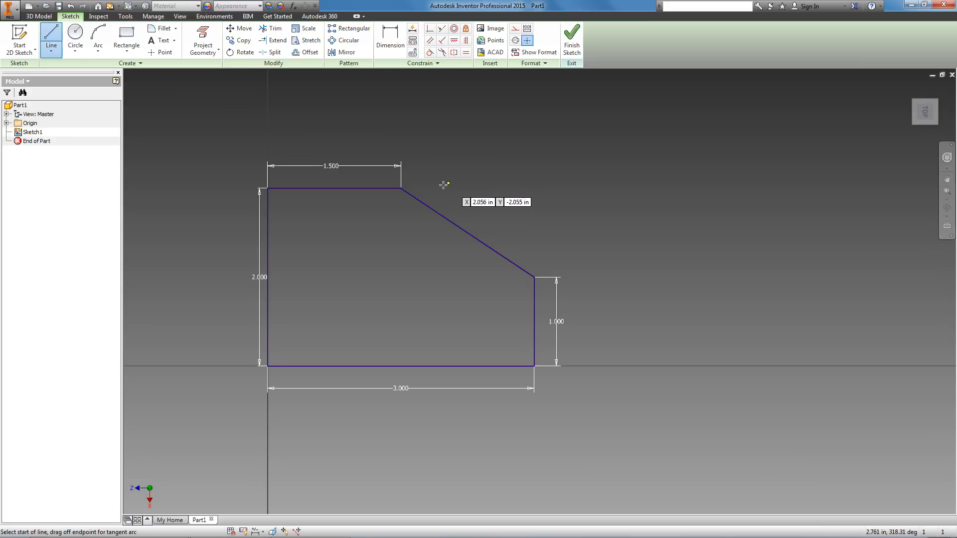
pyautogui.click(400, 188)
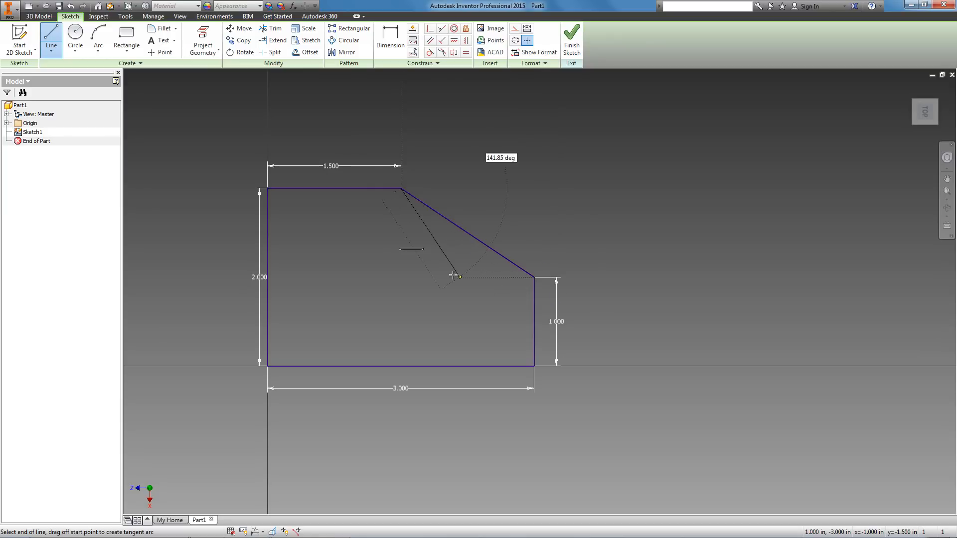
pyautogui.click(401, 278)
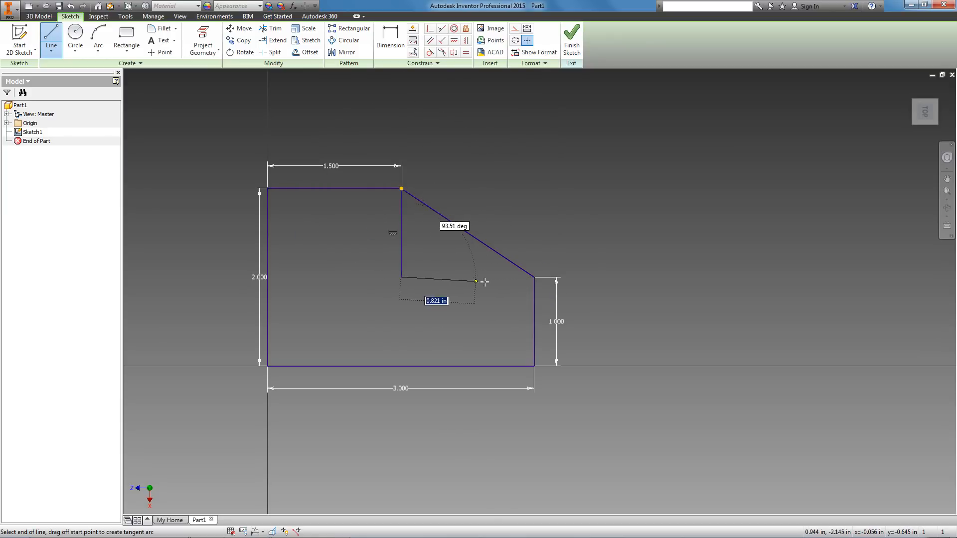
pyautogui.press('Escape')
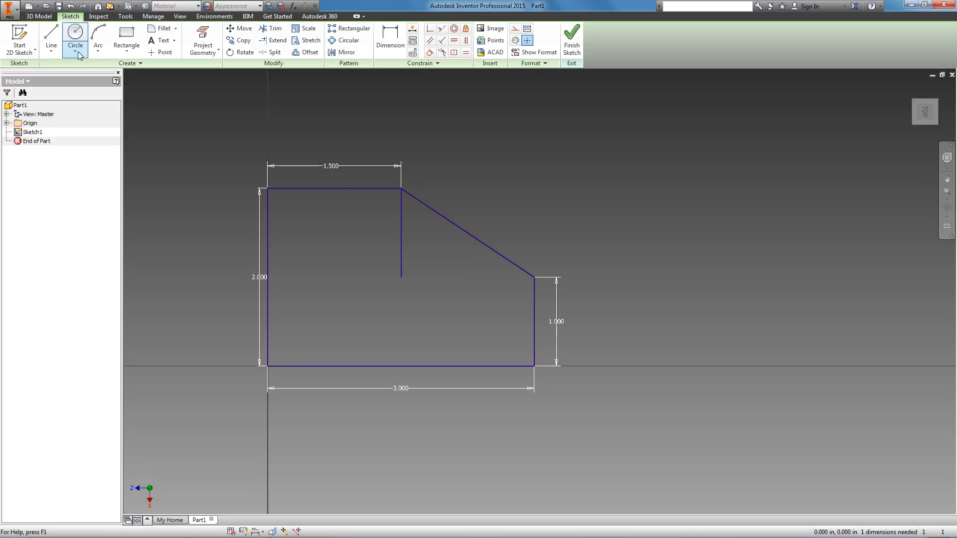
pyautogui.click(51, 36)
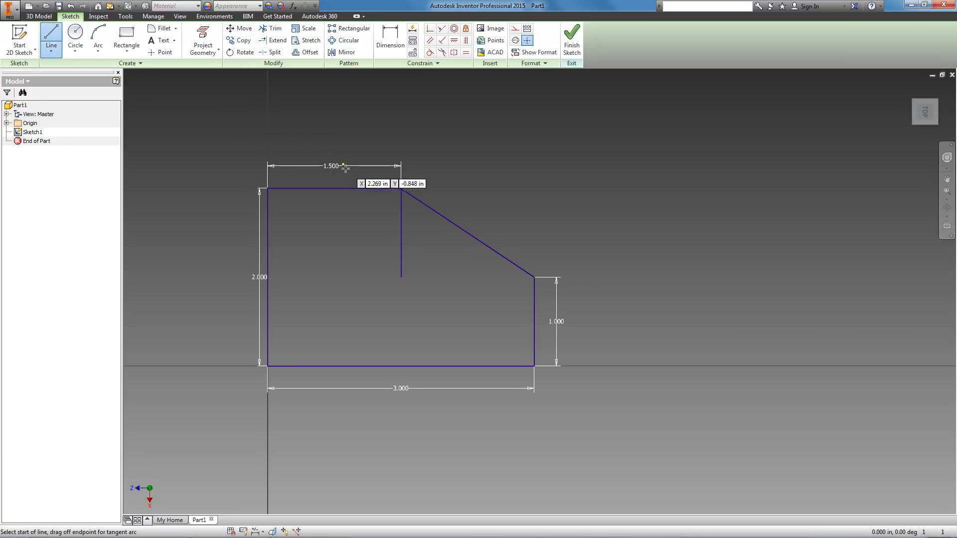
pyautogui.click(402, 188)
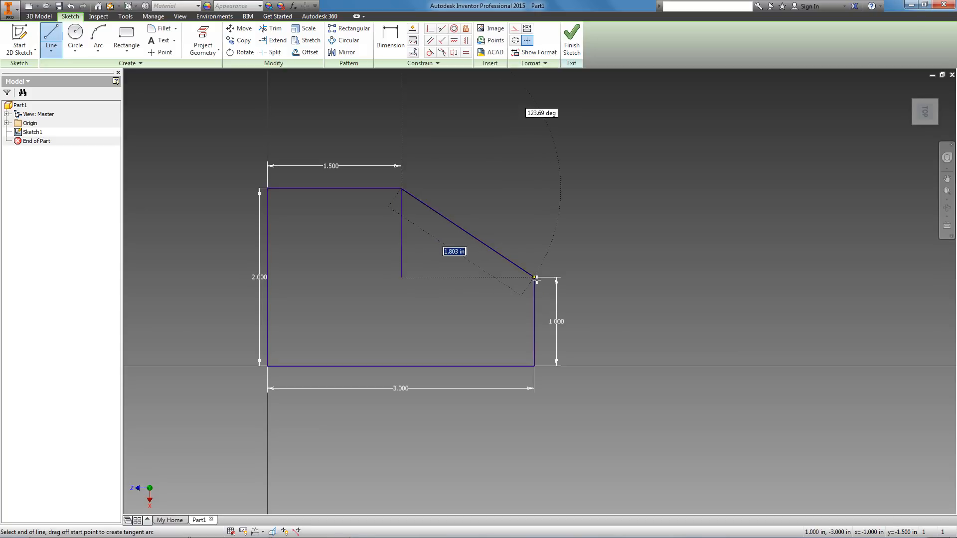
pyautogui.click(401, 276)
pyautogui.press('Escape')
# - Draw a 1 in diameter circle centred on the lower end of the vertical helper line, checking the hole size on the reference drawing
pyautogui.click(75, 39)
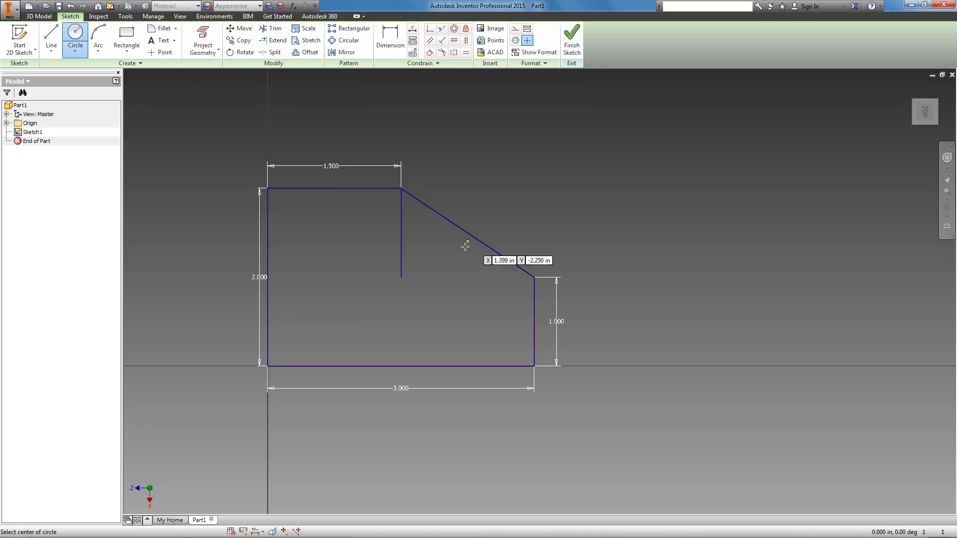
pyautogui.click(400, 277)
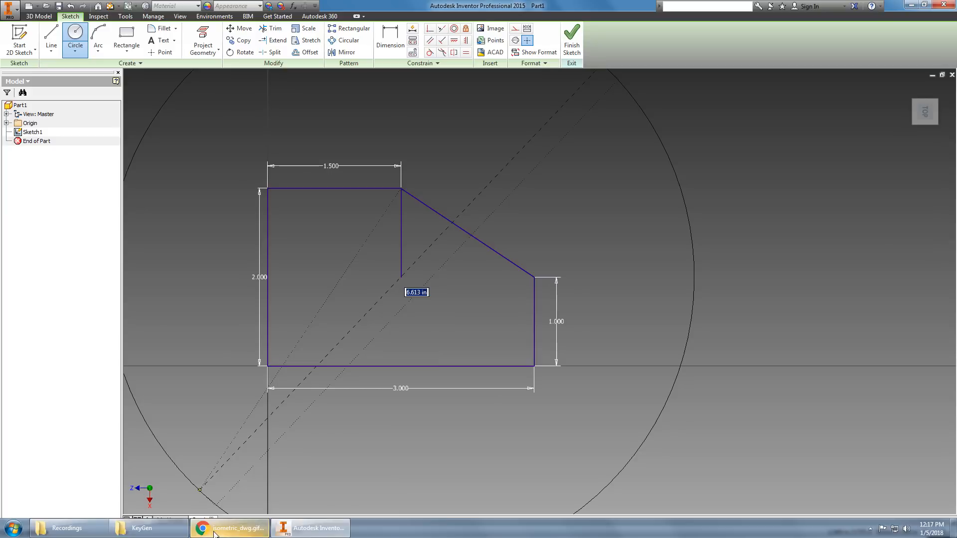
pyautogui.click(229, 532)
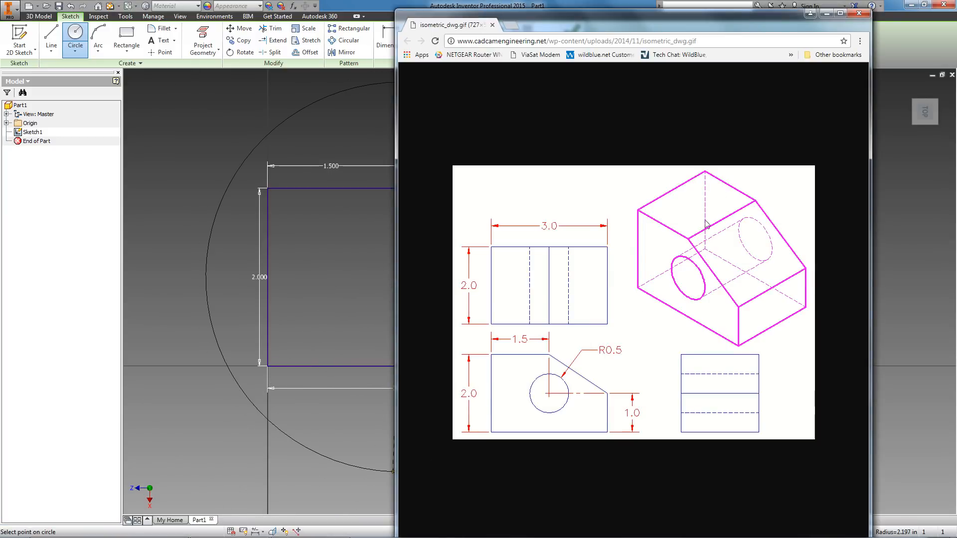
pyautogui.click(827, 13)
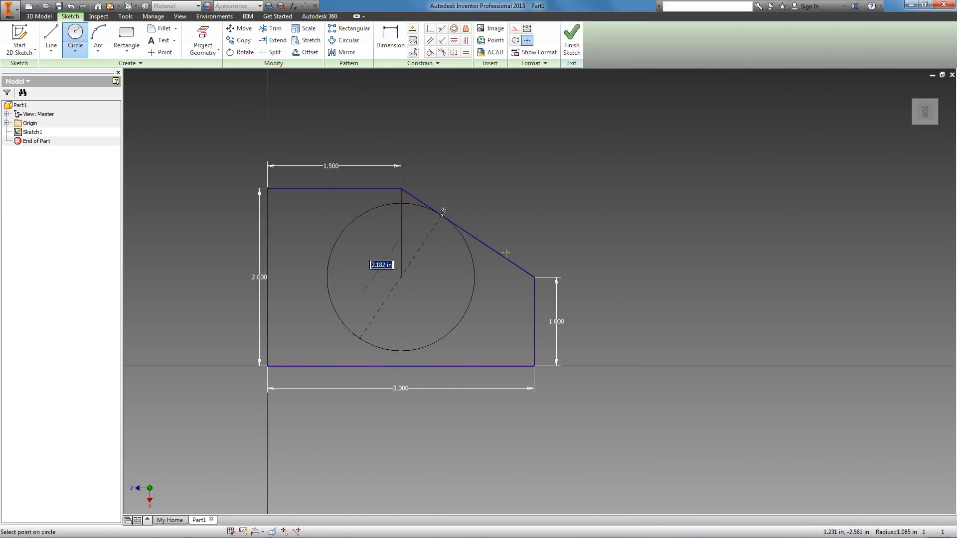
pyautogui.write('1')
pyautogui.press('Return')
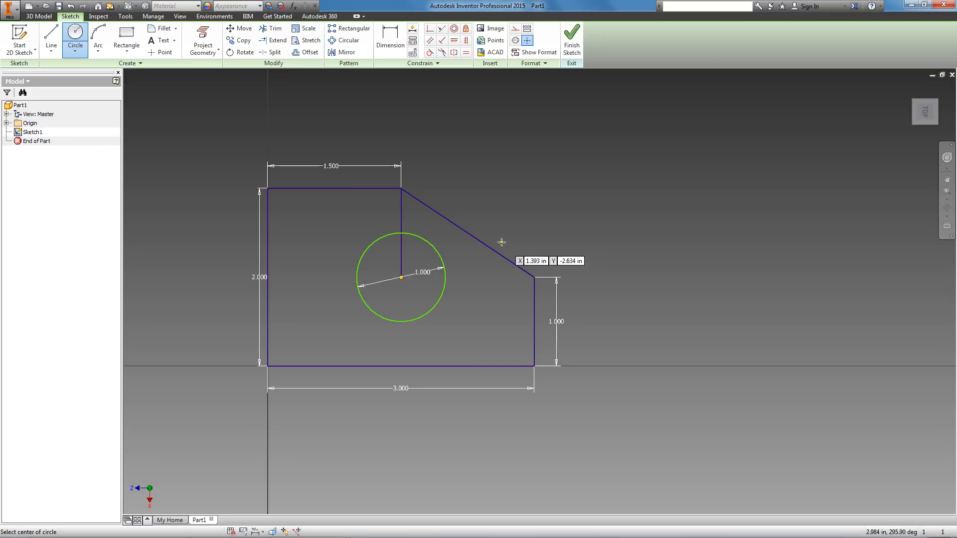
pyautogui.press('Escape')
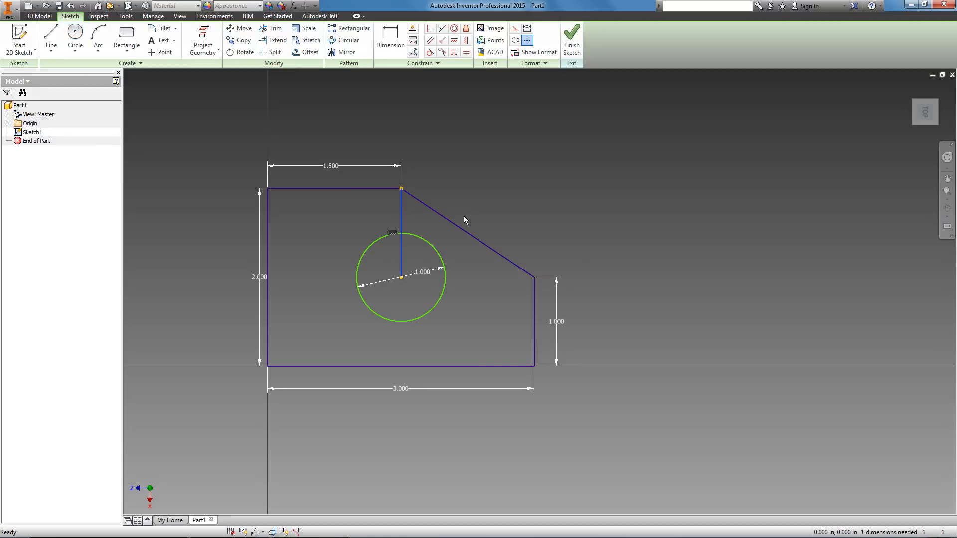
# - Delete the vertical helper line above the circle's centre and finish the sketch
pyautogui.press('Delete')
pyautogui.click(580, 40)
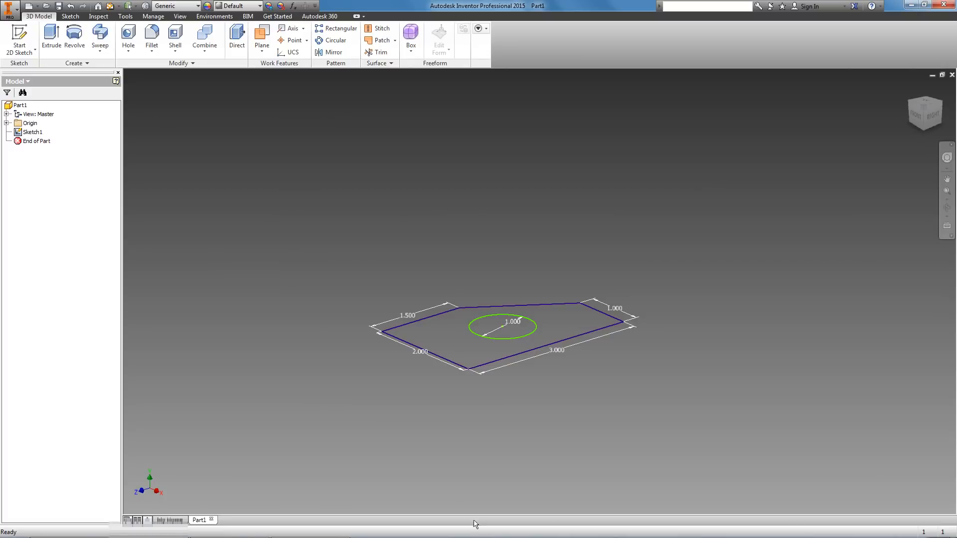
# - Check the block's depth on the reference drawing and extrude the profile around the circle by 2 in
pyautogui.click(230, 532)
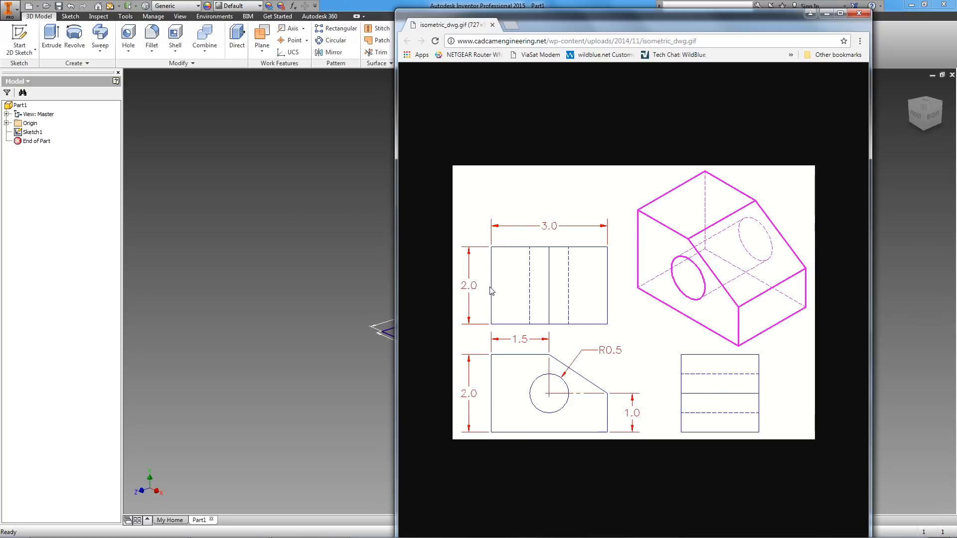
pyautogui.click(826, 12)
pyautogui.click(52, 50)
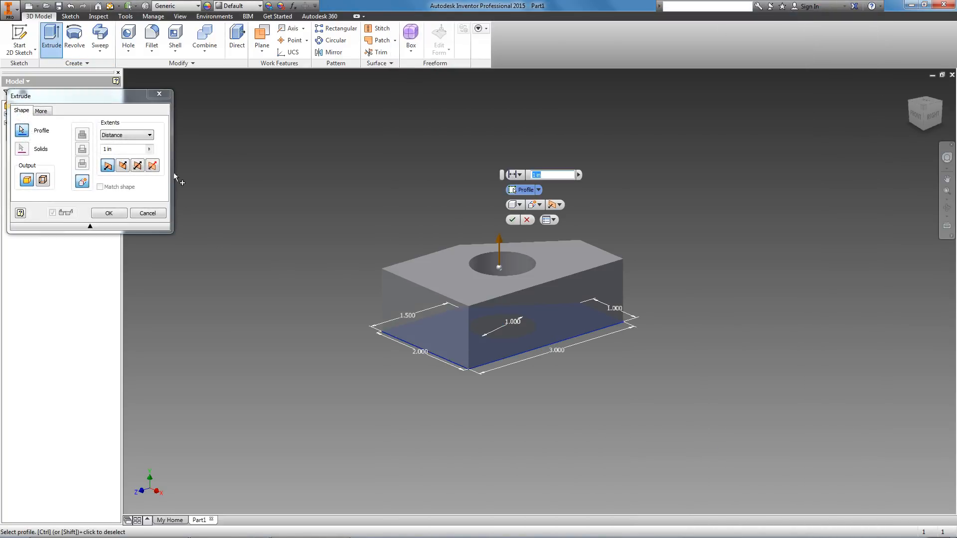
pyautogui.moveTo(103, 99); pyautogui.dragTo(264, 118)
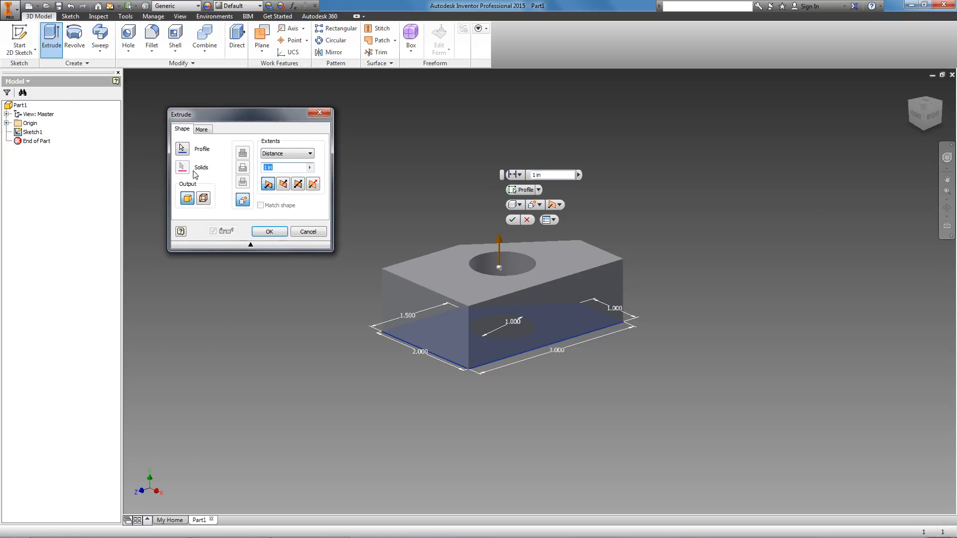
pyautogui.write('2')
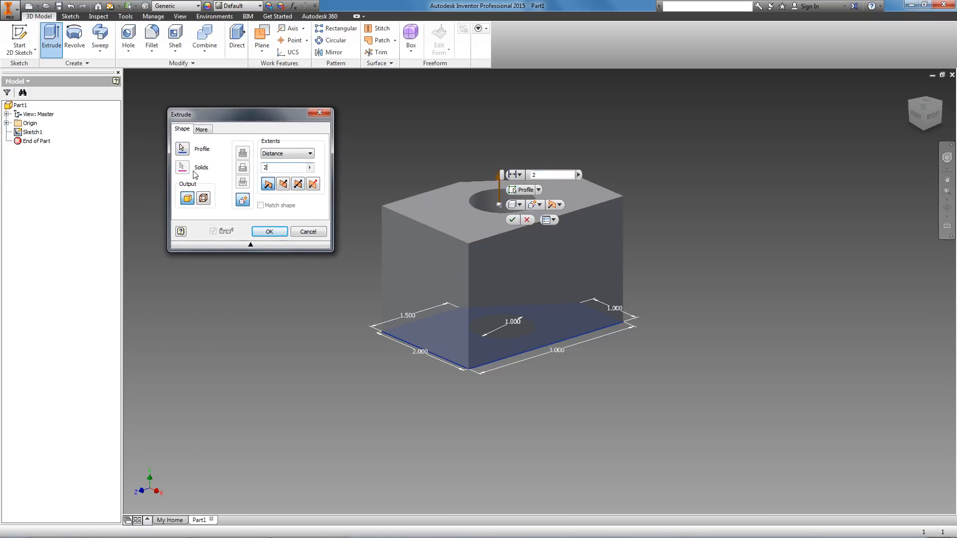
pyautogui.press('Return')
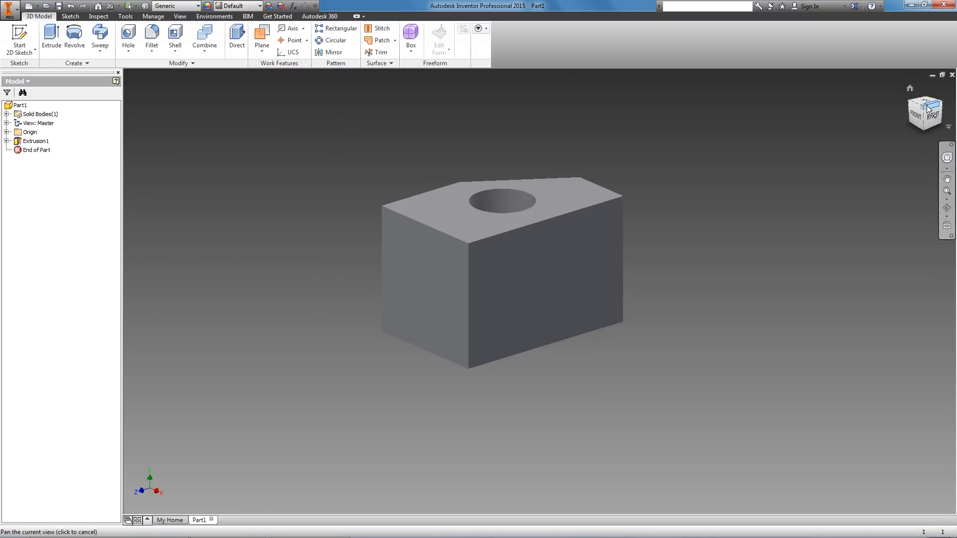
# - Turn the block to an isometric view and compare its sloped face and through hole with the isometric reference drawing
pyautogui.moveTo(924, 111)
pyautogui.mouseDown()
pyautogui.moveTo(921, 177)
pyautogui.moveTo(904, 157)
pyautogui.moveTo(922, 145)
pyautogui.moveTo(895, 149)
pyautogui.moveTo(891, 187)
pyautogui.moveTo(901, 169)
pyautogui.moveTo(922, 167)
pyautogui.moveTo(868, 165)
pyautogui.mouseUp()
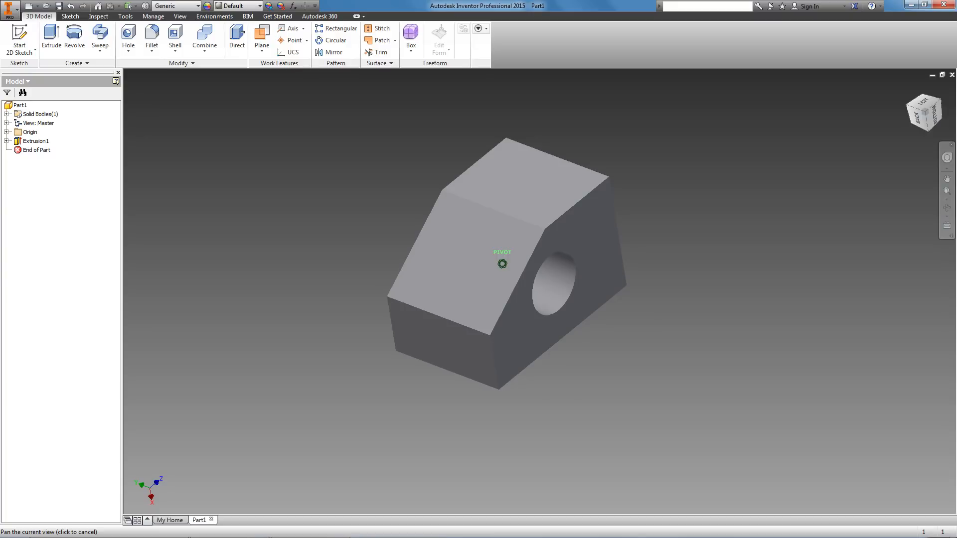
pyautogui.click(926, 110)
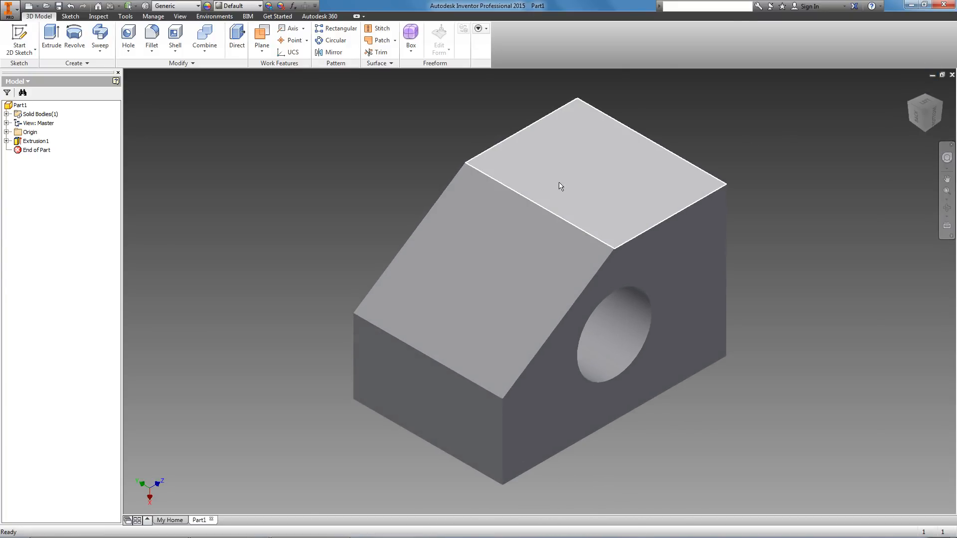
pyautogui.scroll(-2, 560, 184)
pyautogui.scroll(3, 559, 185)
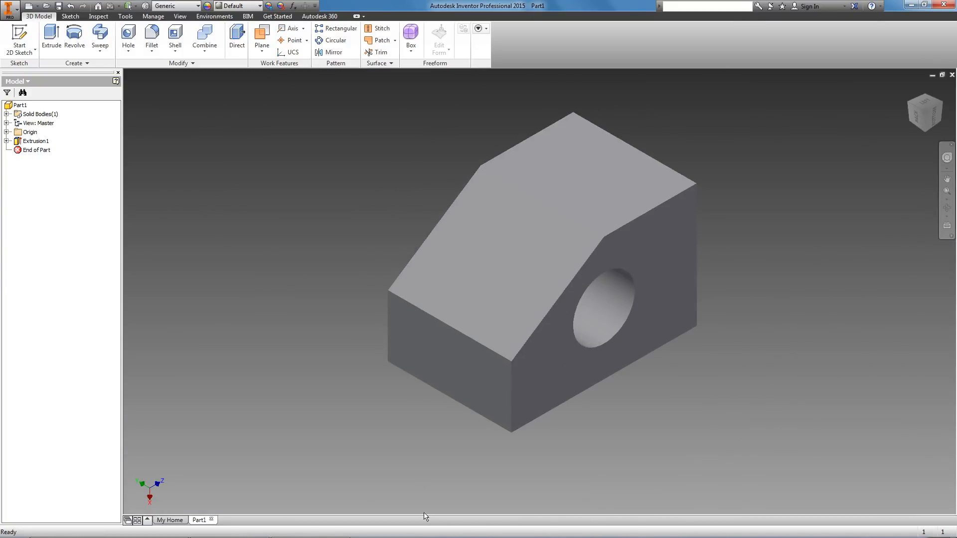
pyautogui.moveTo(426, 534)
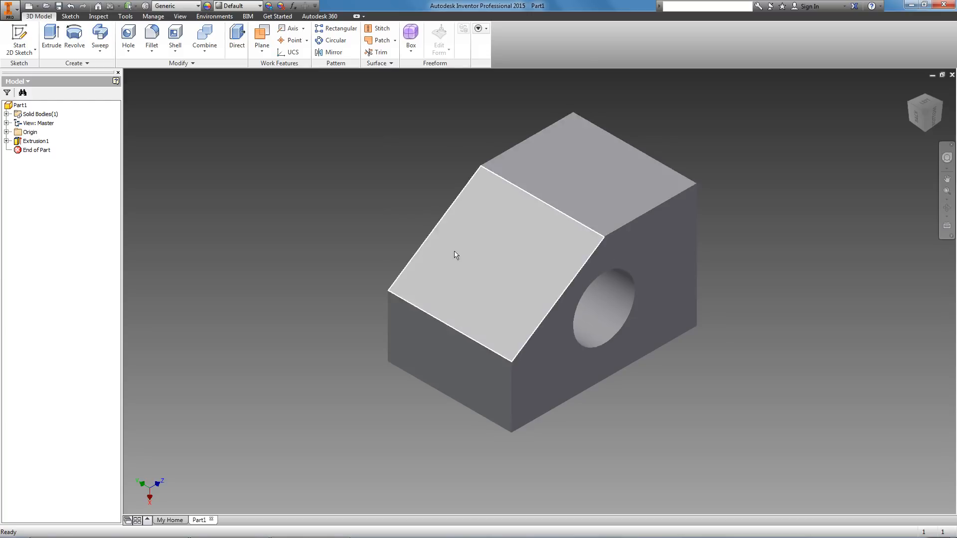
pyautogui.click(228, 528)
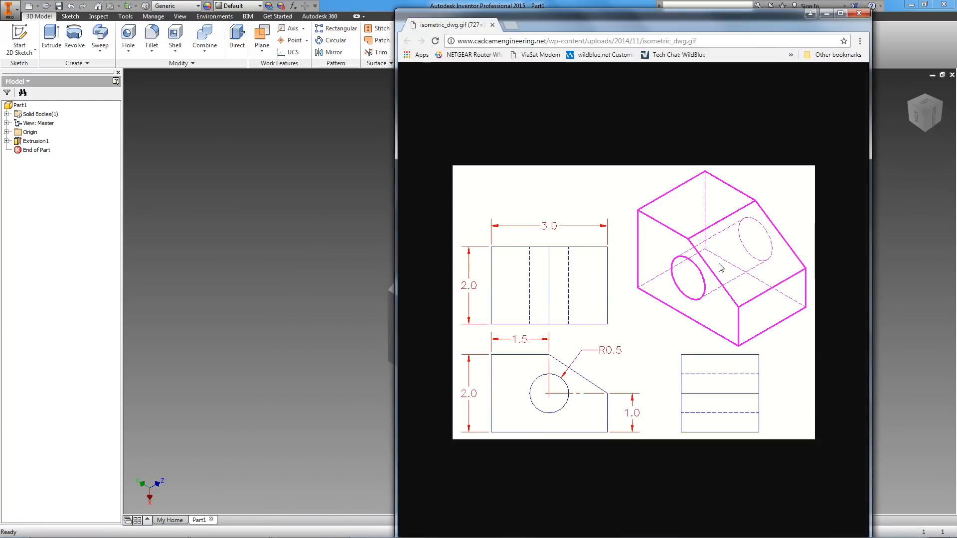
pyautogui.click(812, 12)
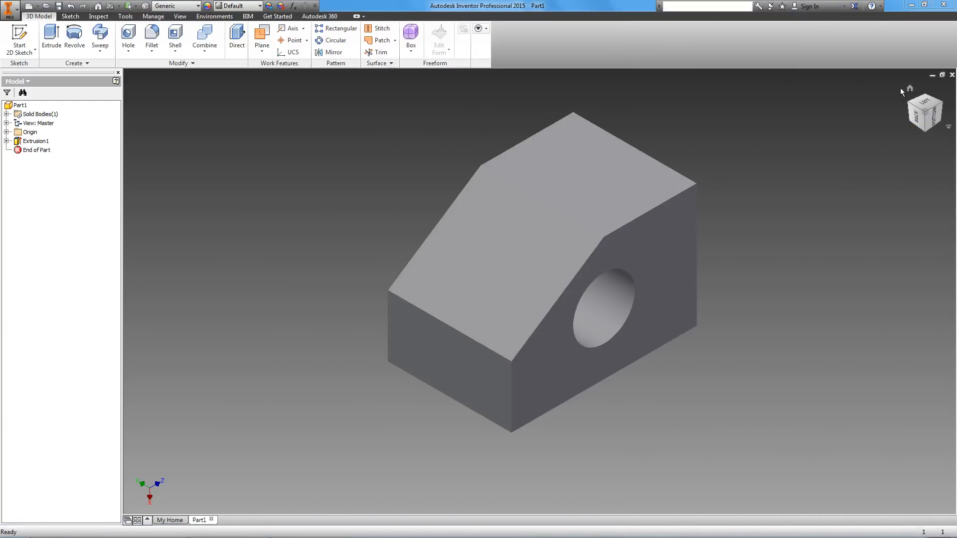
pyautogui.click(909, 103)
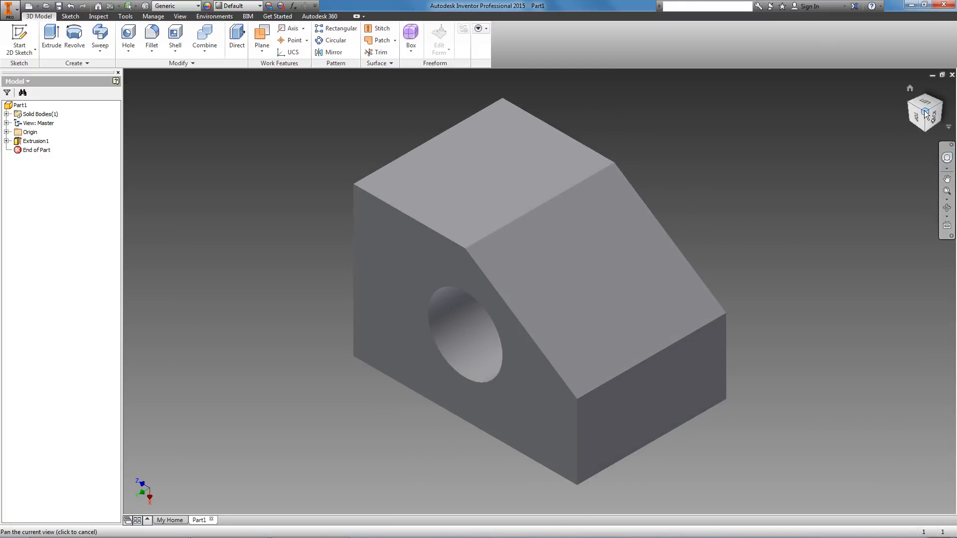
# - Examine the finished block from several directions, ending in an isometric view of the sloped face and the hole
pyautogui.moveTo(926, 111)
pyautogui.mouseDown()
pyautogui.moveTo(908, 123)
pyautogui.moveTo(930, 118)
pyautogui.moveTo(928, 108)
pyautogui.moveTo(901, 116)
pyautogui.moveTo(885, 106)
pyautogui.moveTo(879, 116)
pyautogui.moveTo(922, 113)
pyautogui.moveTo(935, 92)
pyautogui.mouseUp()
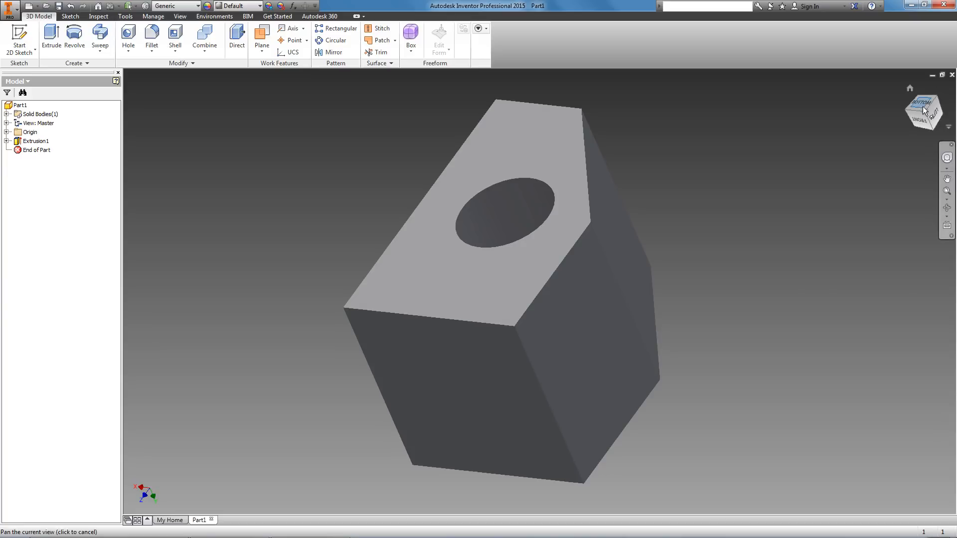
pyautogui.click(937, 107)
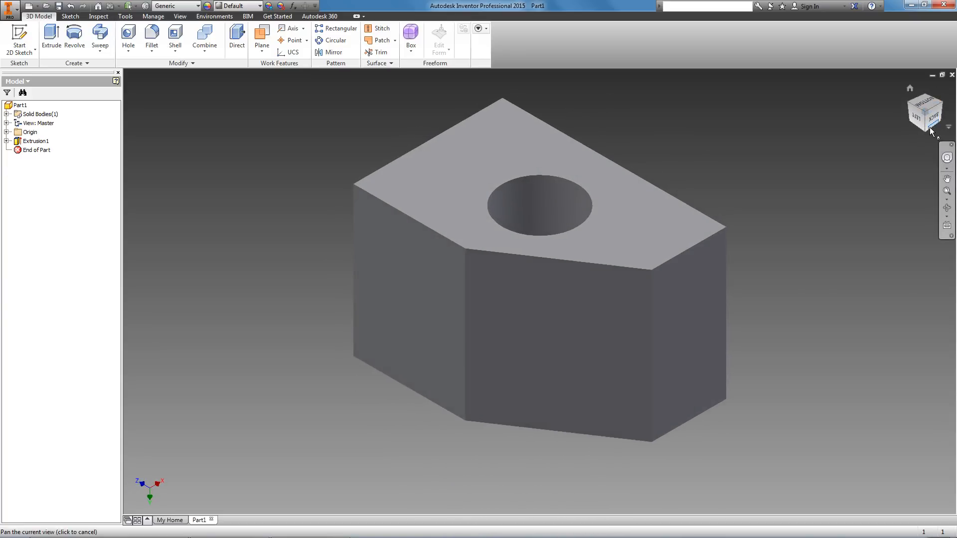
pyautogui.click(935, 93)
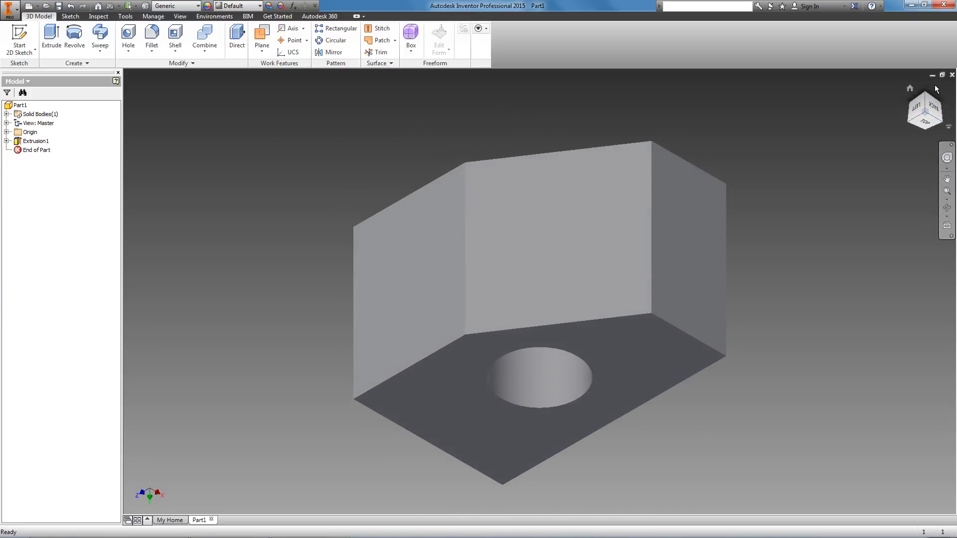
pyautogui.click(908, 102)
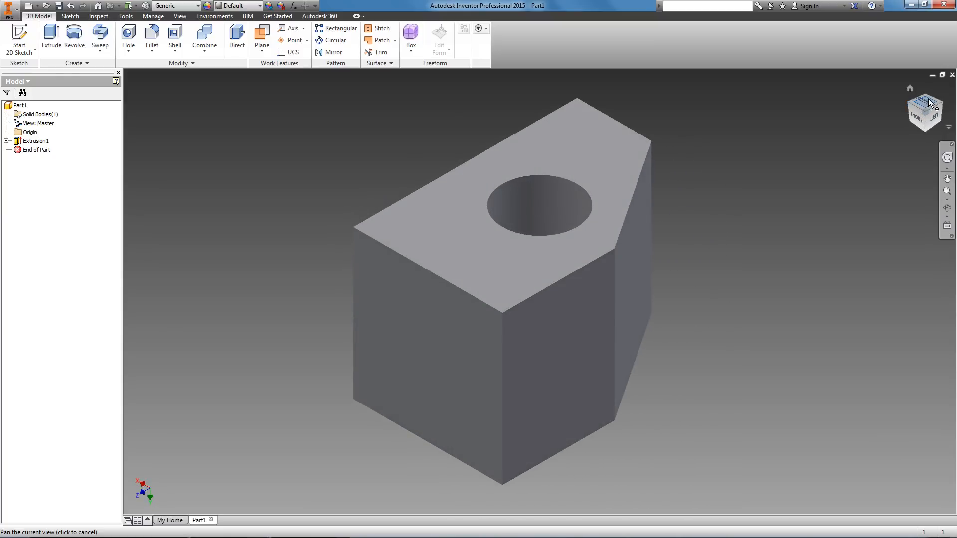
pyautogui.click(932, 111)
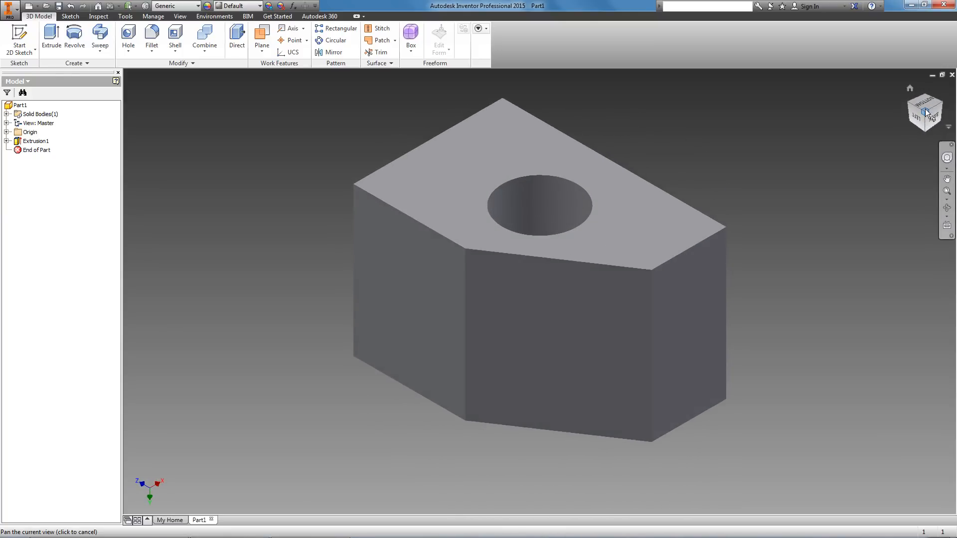
pyautogui.moveTo(926, 109); pyautogui.dragTo(929, 91)
pyautogui.moveTo(540, 291)
pyautogui.keyDown('shift'); pyautogui.mouseDown(button='middle')
pyautogui.moveTo(503, 250)
pyautogui.moveTo(448, 214)
pyautogui.moveTo(539, 239)
pyautogui.moveTo(578, 279)
pyautogui.mouseUp(button='middle'); pyautogui.keyUp('shift')
pyautogui.moveTo(926, 112); pyautogui.dragTo(923, 103)
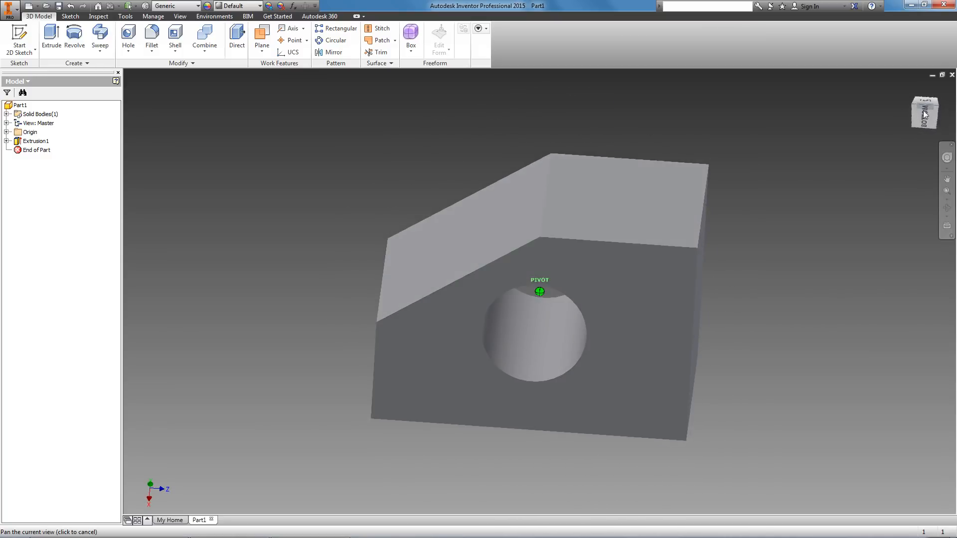
pyautogui.click(918, 107)
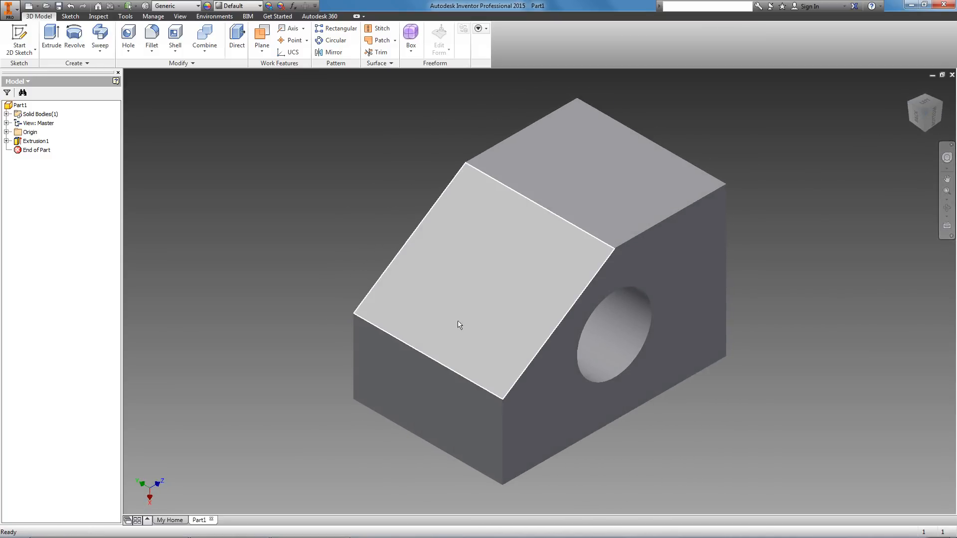
# - Turn the block to the isometric view that puts its sloped face on the opposite side and display it Shaded with Edges
pyautogui.click(909, 102)
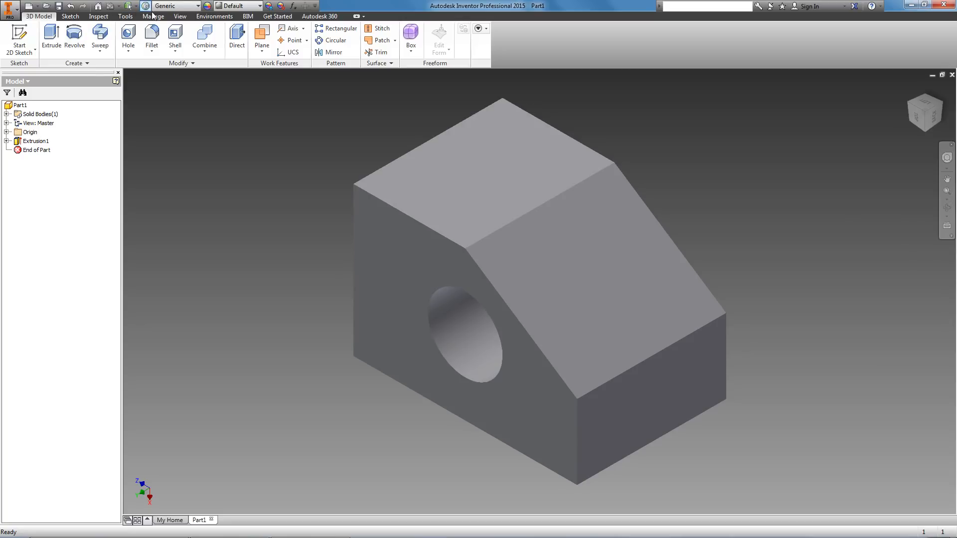
pyautogui.click(180, 16)
pyautogui.click(114, 40)
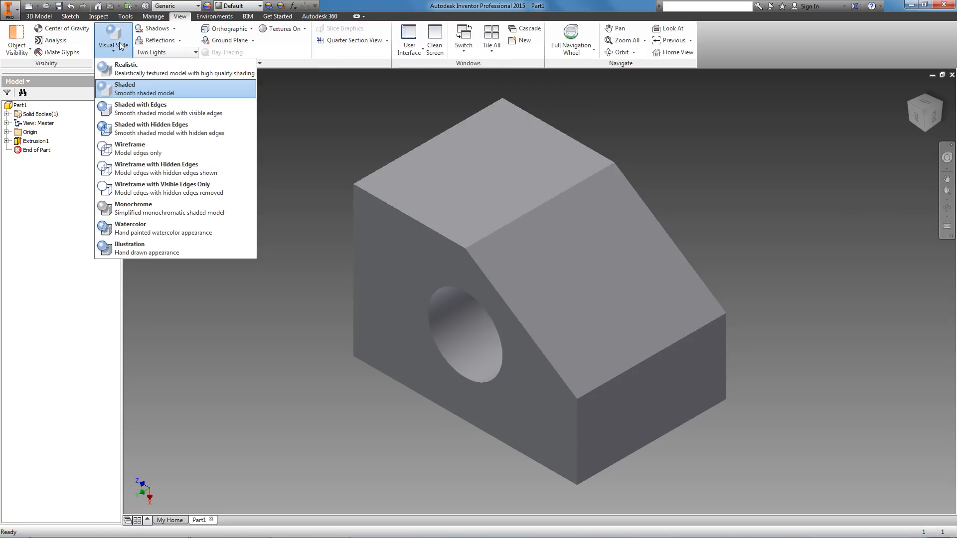
pyautogui.click(118, 105)
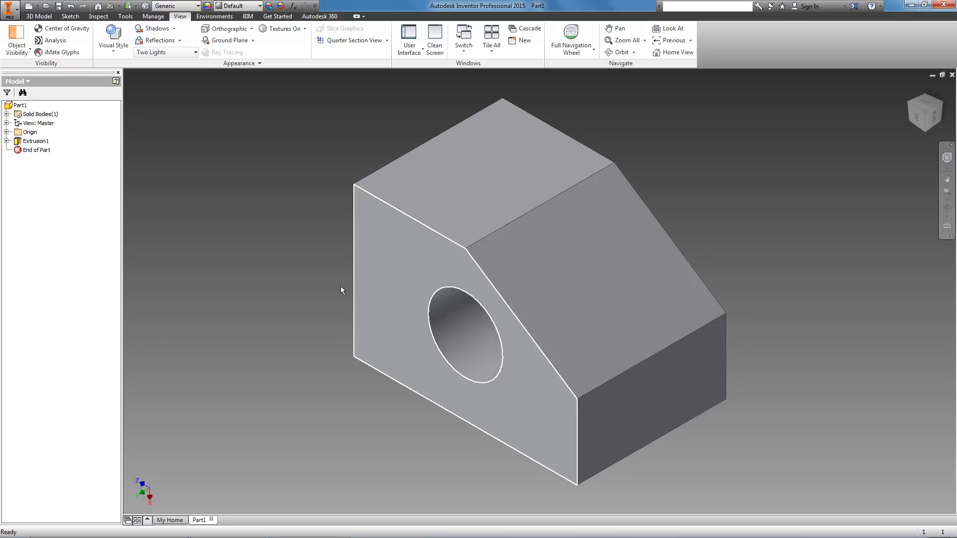
# - Try the Shaded with Hidden Edges and Wireframe with Hidden Edges visual styles on the block
pyautogui.click(113, 40)
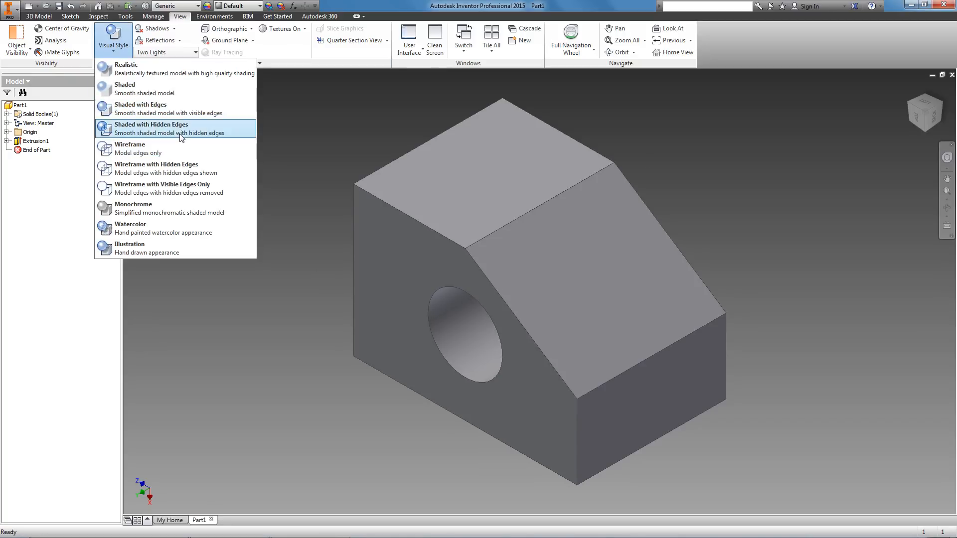
pyautogui.click(156, 126)
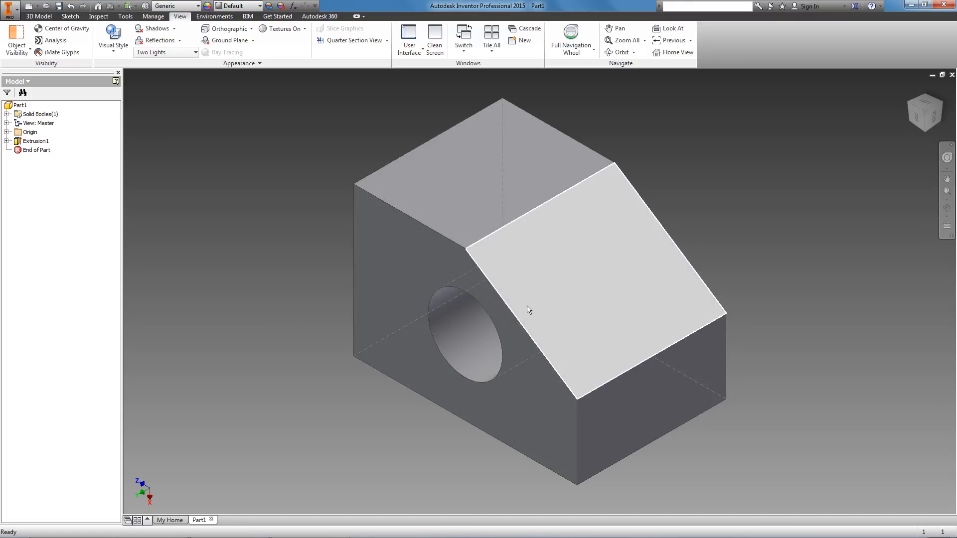
pyautogui.click(125, 41)
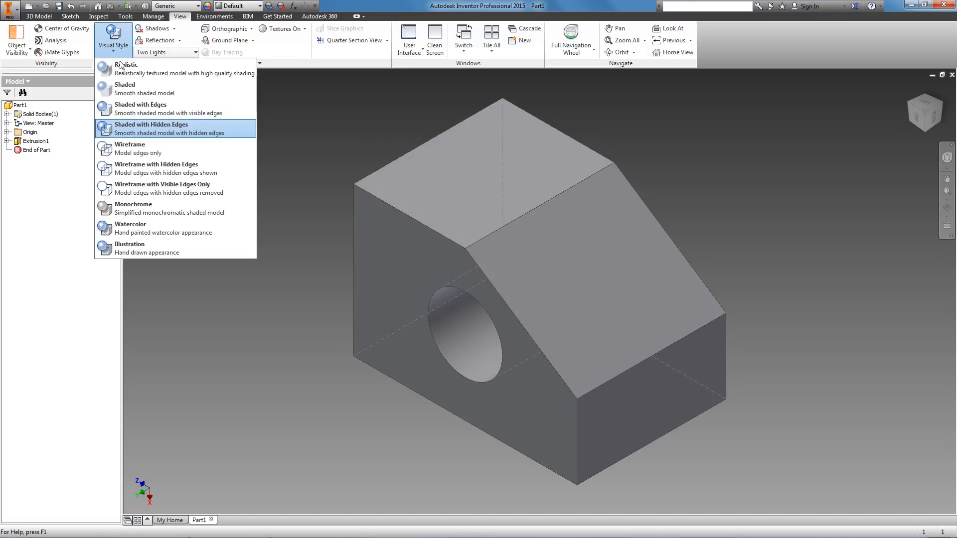
pyautogui.click(144, 170)
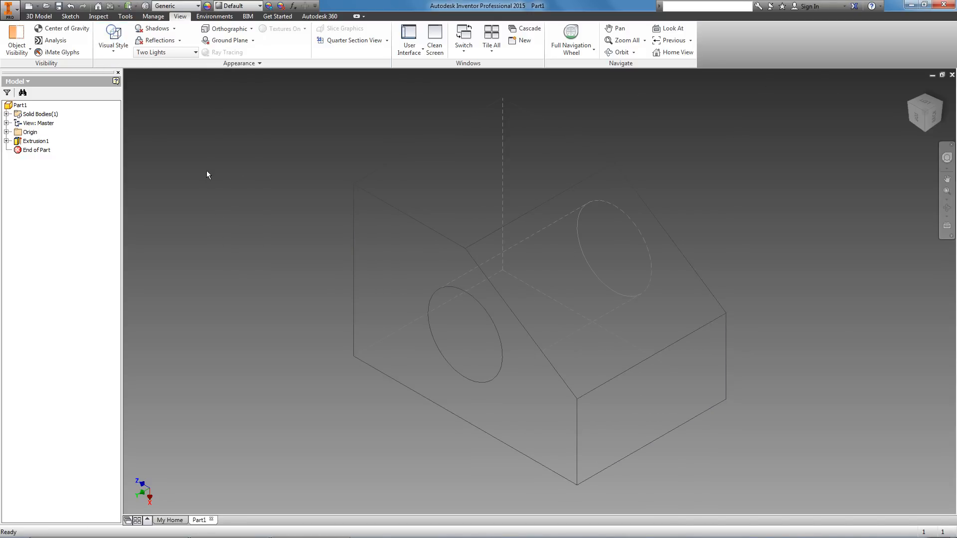
# - Set the block's visual style to Realistic and inspect its overall shape
pyautogui.click(113, 46)
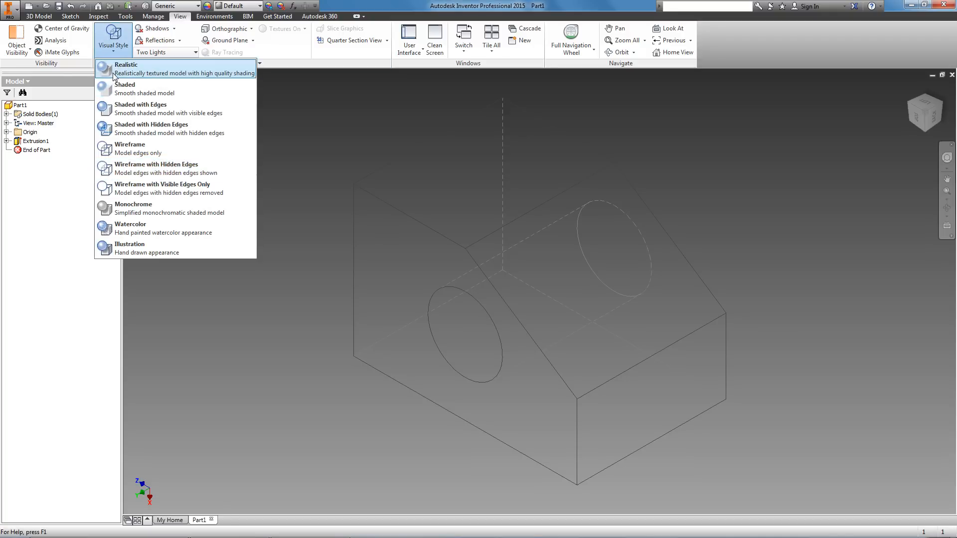
pyautogui.click(122, 68)
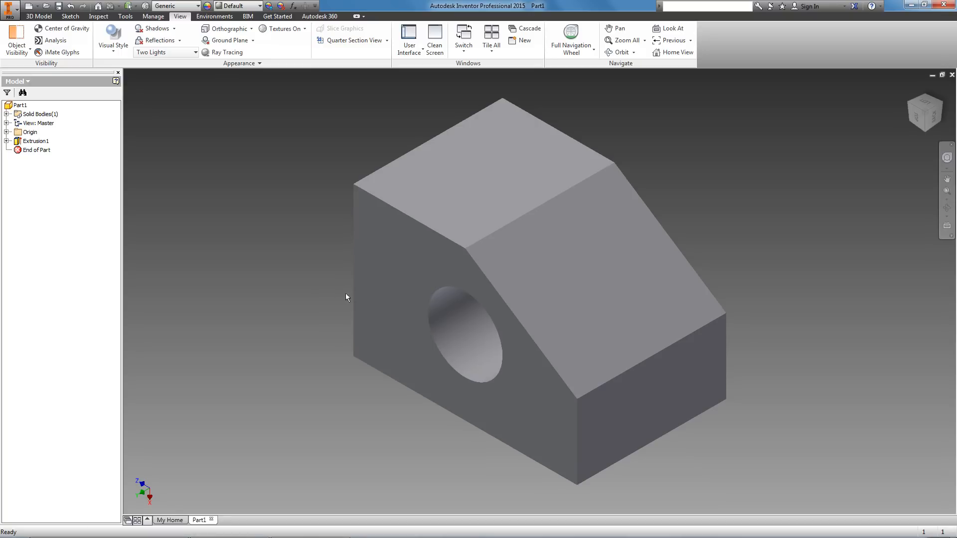
pyautogui.scroll(4, 458, 343)
pyautogui.scroll(-5, 460, 342)
pyautogui.scroll(3, 425, 361)
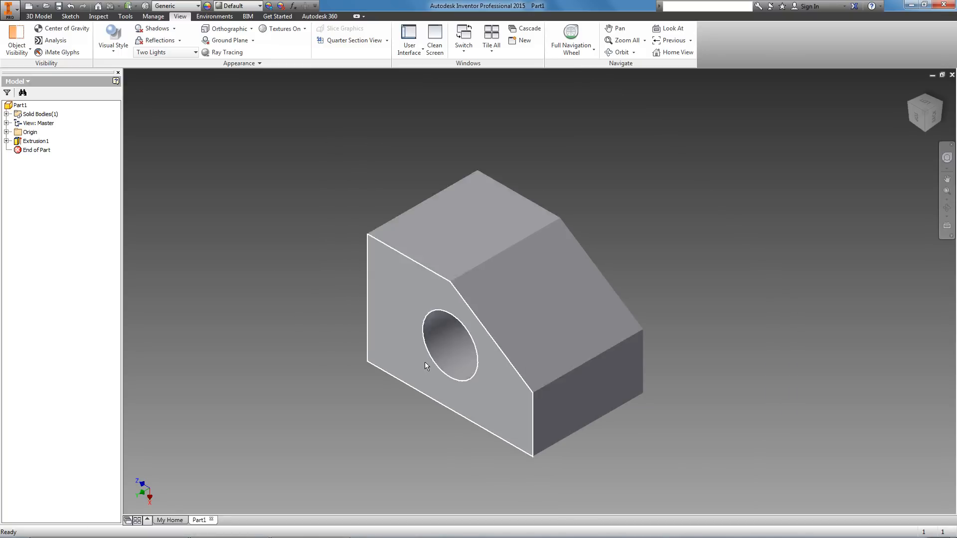
# - Save the part to the Desktop as Part1.ipt
pyautogui.click(58, 5)
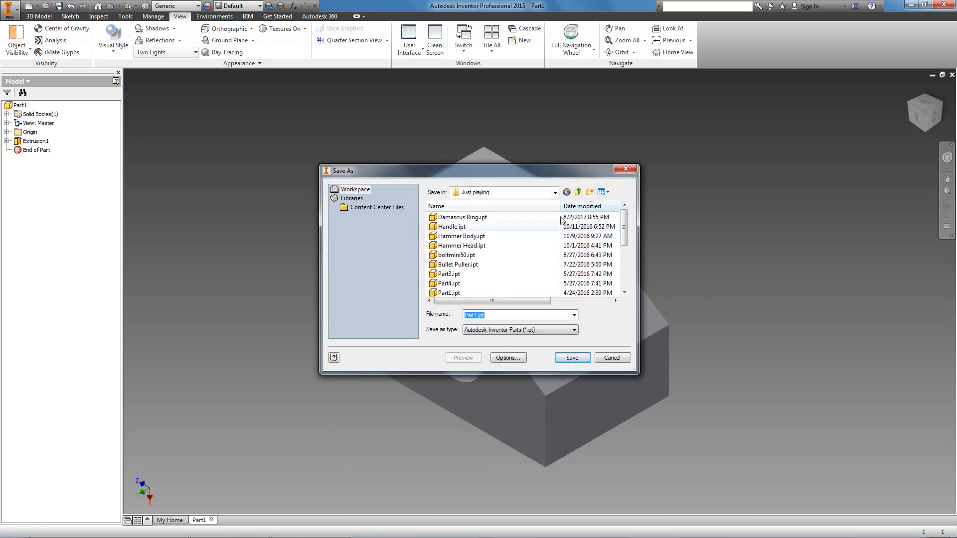
pyautogui.click(554, 192)
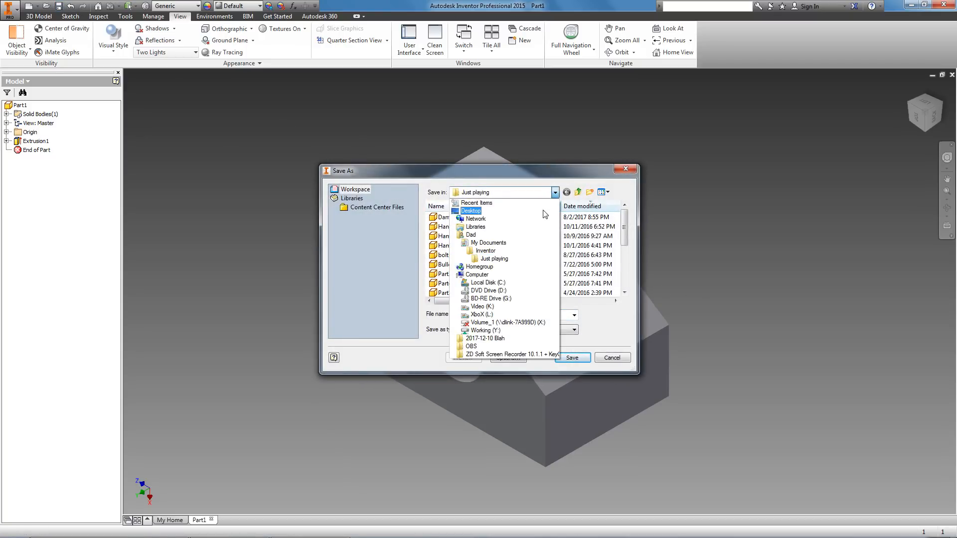
pyautogui.click(545, 211)
pyautogui.click(515, 314)
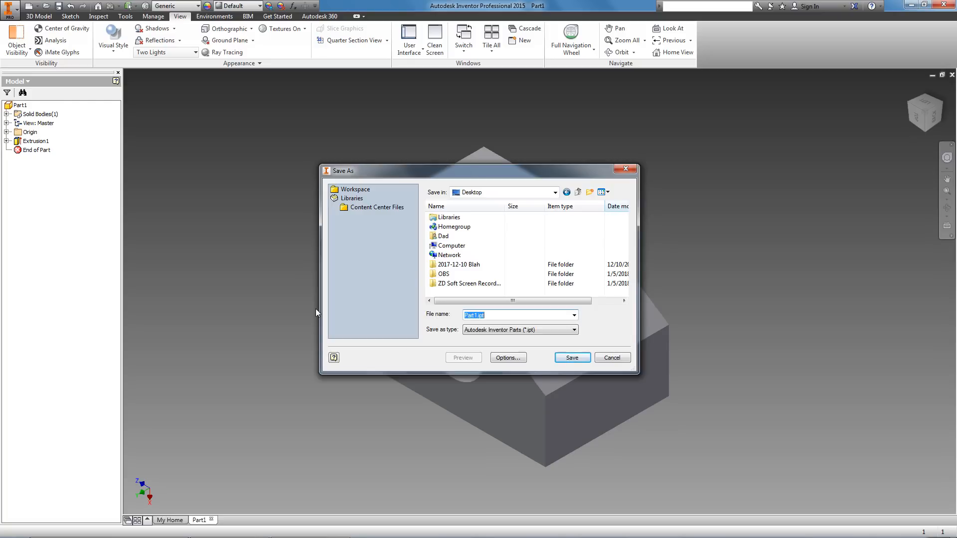
pyautogui.press('Return')
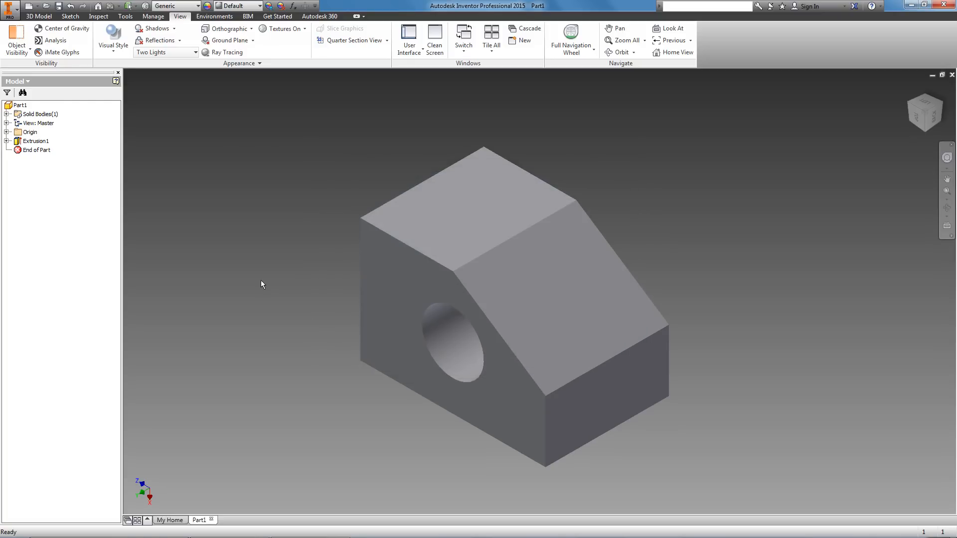